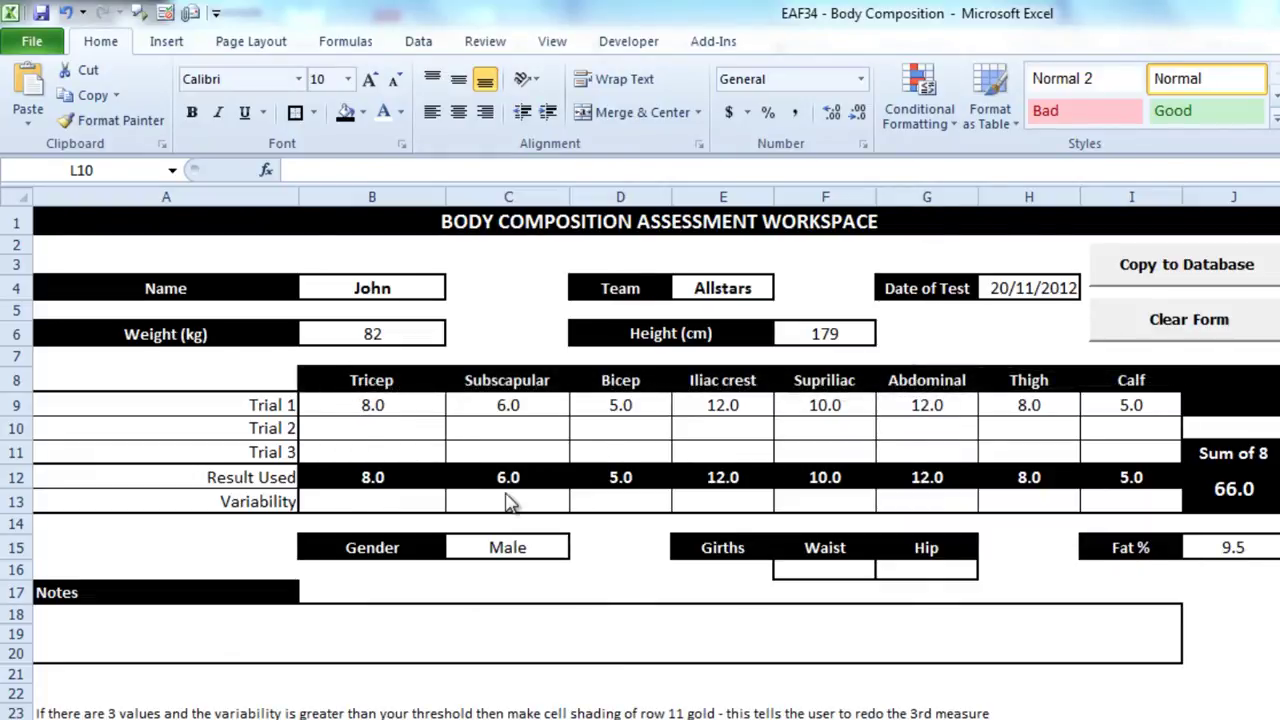
Enter the Trial 2 skinfolds as 9 for Tricep, 5.5 for Subscapular, 5 for Bicep and 10 for Iliac crest
{"action": "key", "text": "F2"}
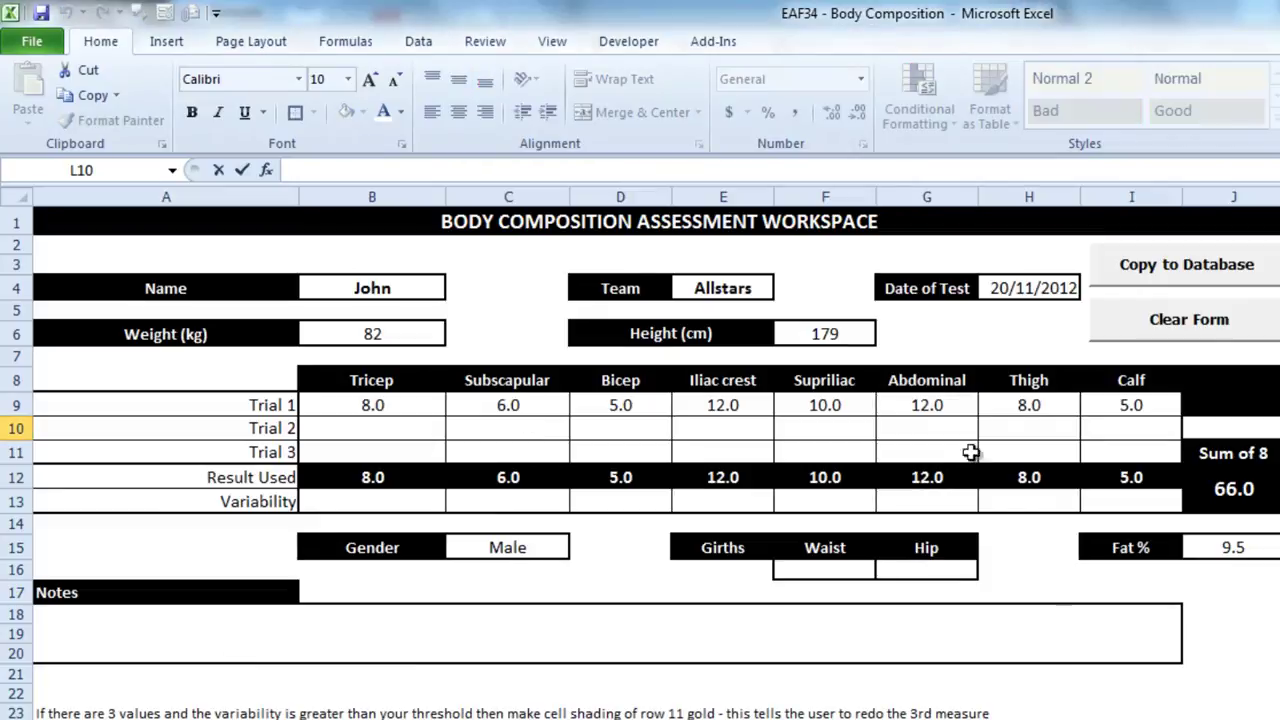
{"action": "left_click", "coordinate": [406, 434]}
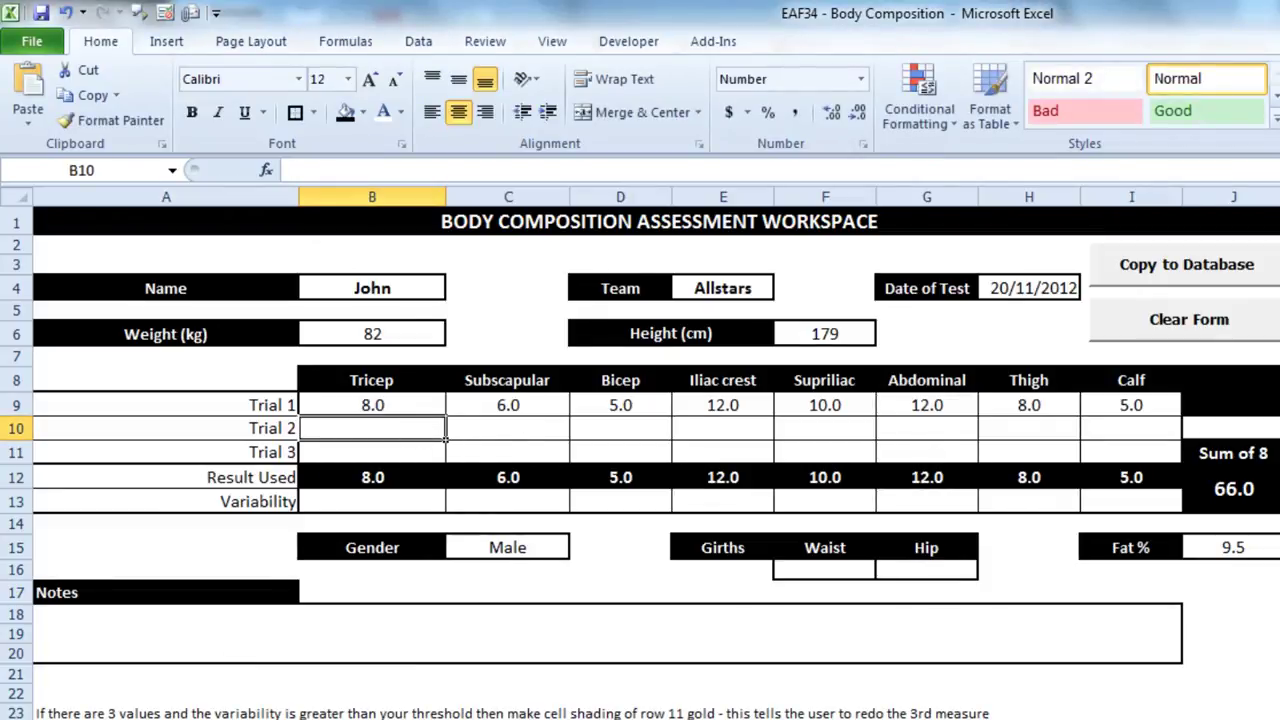
{"action": "type", "text": "9"}
{"action": "key", "text": "Tab"}
{"action": "type", "text": "5.5"}
{"action": "key", "text": "Tab"}
{"action": "type", "text": "5"}
{"action": "key", "text": "Tab"}
{"action": "type", "text": "10"}
{"action": "key", "text": "Tab"}
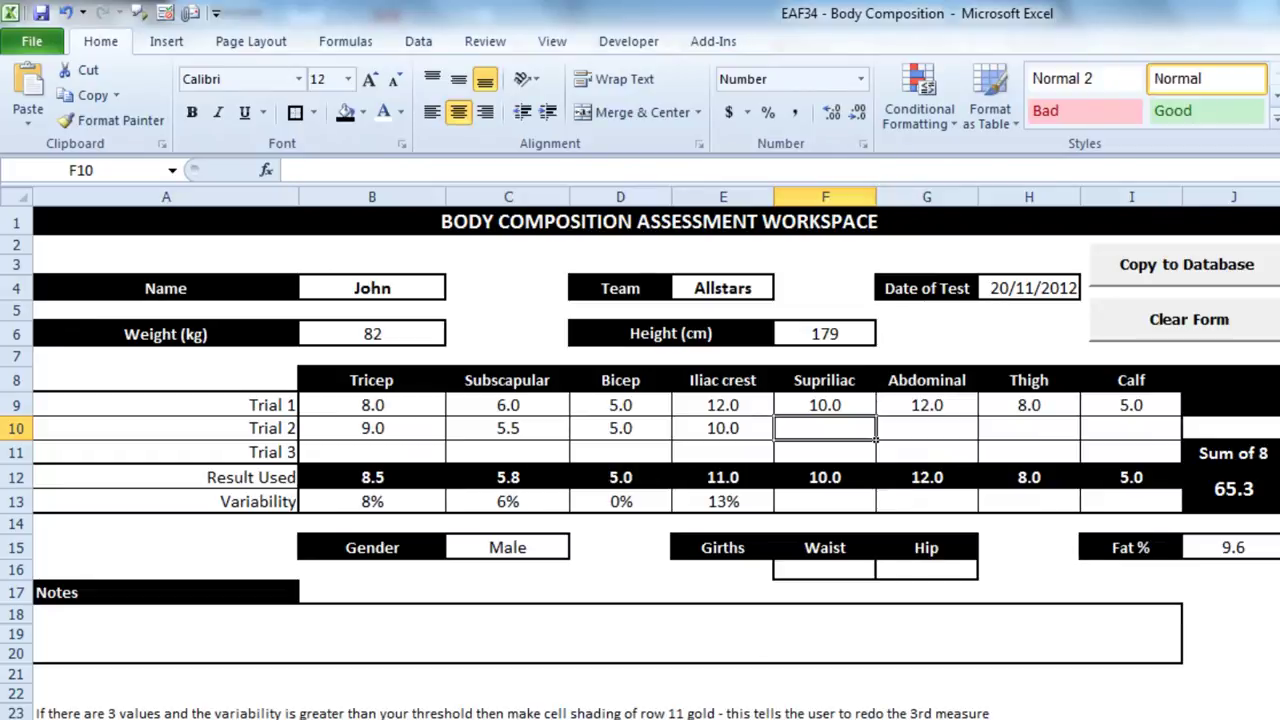
Complete the Trial 2 row with 9 for Supriliac, 11 for Abdominal, 7.5 for Thigh and 5 for Calf
{"action": "type", "text": "9"}
{"action": "key", "text": "Tab"}
{"action": "type", "text": "11"}
{"action": "key", "text": "Tab"}
{"action": "type", "text": "7.5"}
{"action": "key", "text": "Tab"}
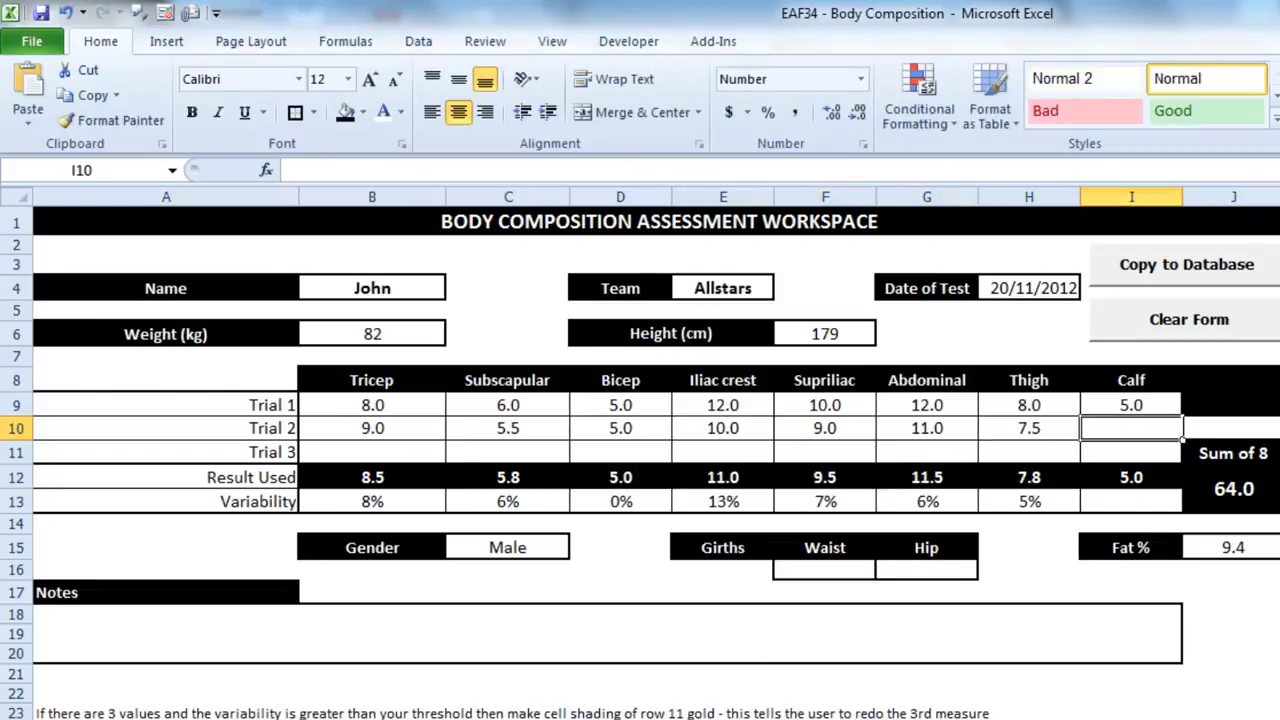
{"action": "type", "text": "5"}
{"action": "key", "text": "Return"}
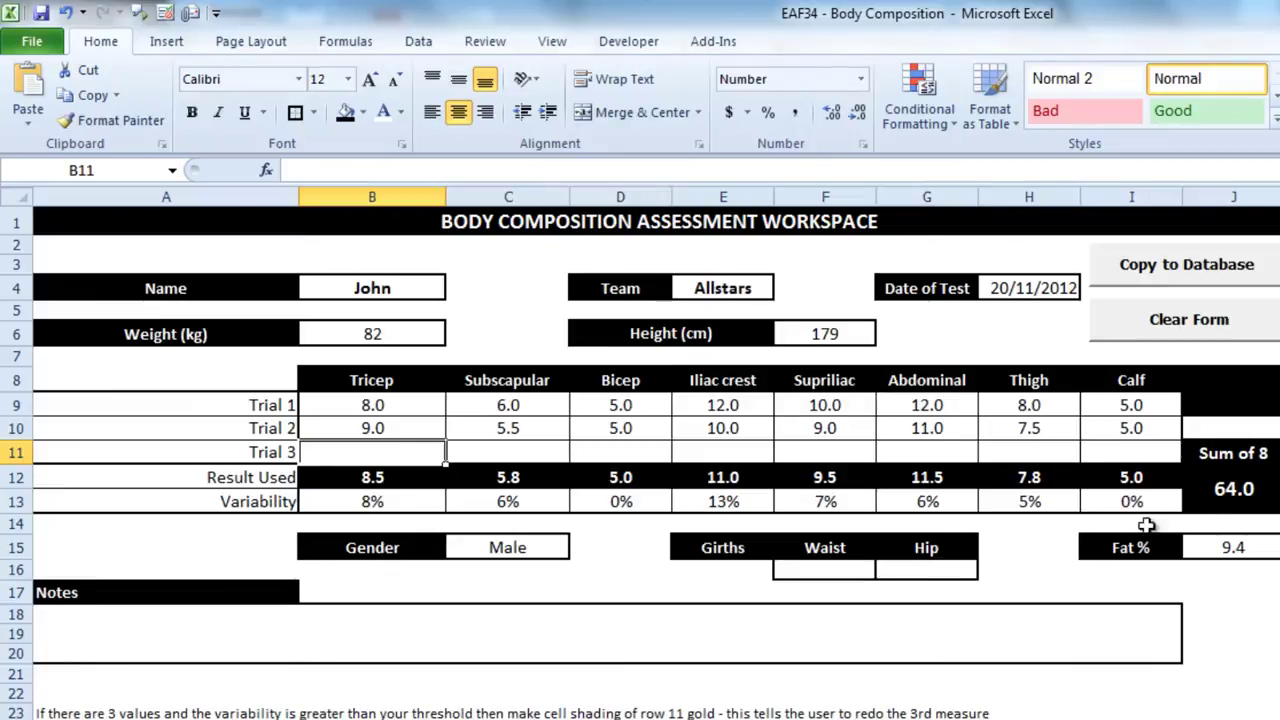
Examine the Result Used row and the Sum of 8 total for the entered trials
{"action": "left_click", "coordinate": [12, 477]}
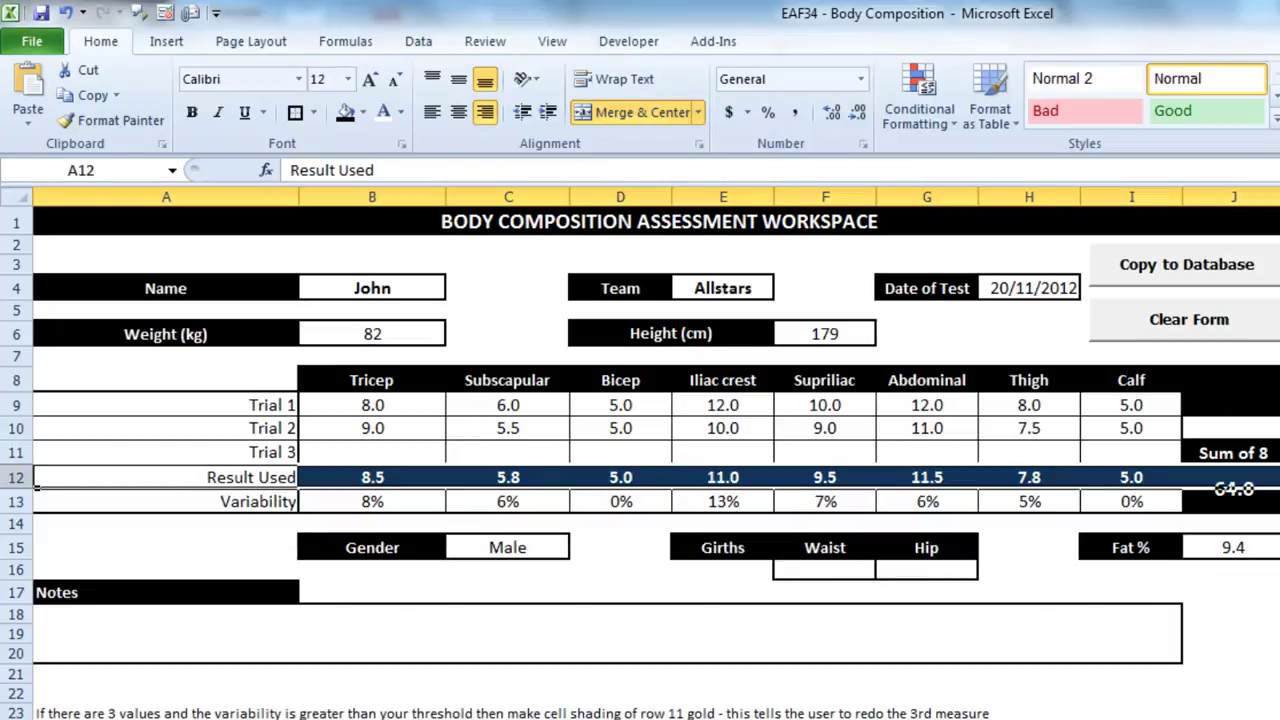
{"action": "left_click", "coordinate": [1270, 495]}
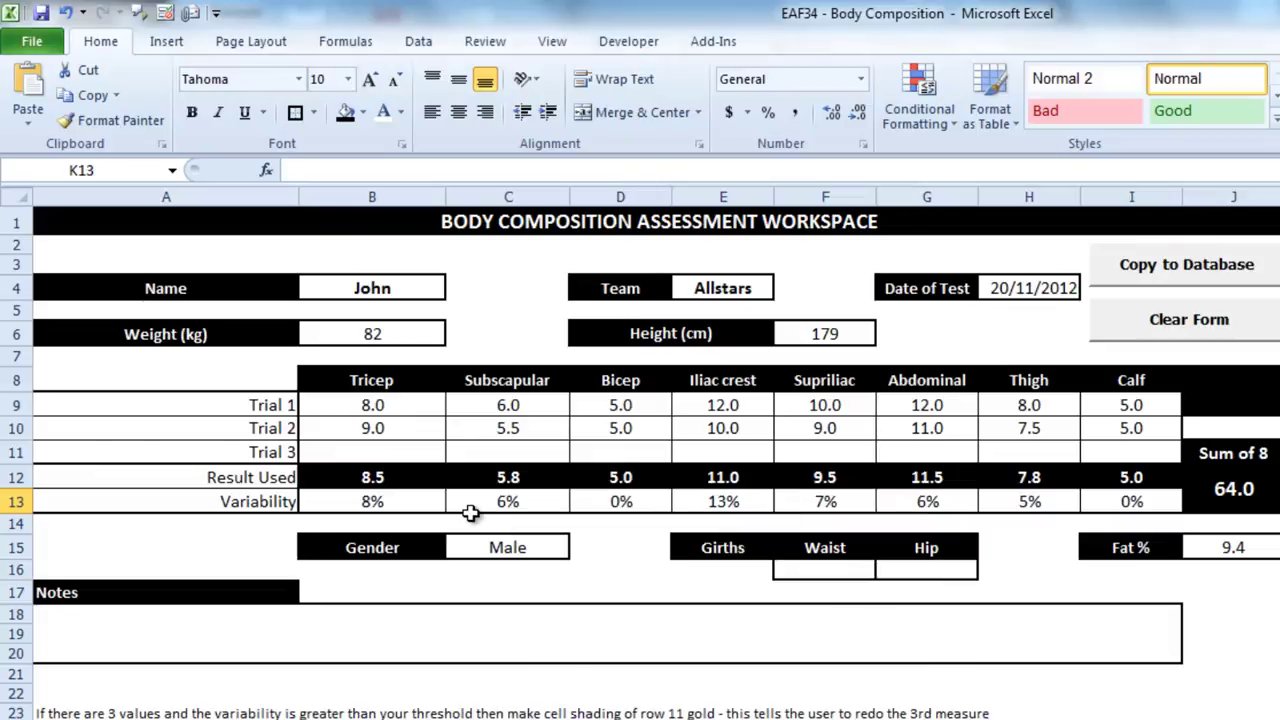
Try 10 for the Tricep Trial 2 value, change it to 10.5, and enter 9 as the Tricep Trial 3 value
{"action": "left_click", "coordinate": [425, 428]}
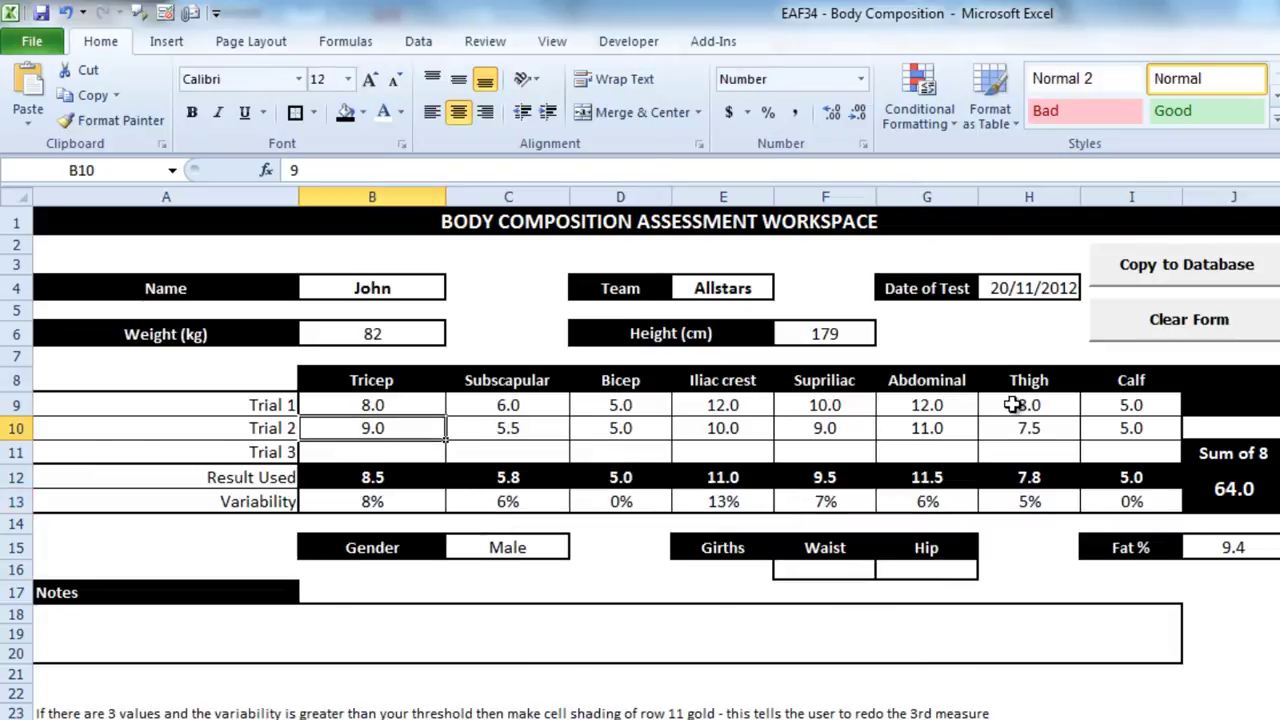
{"action": "type", "text": "10"}
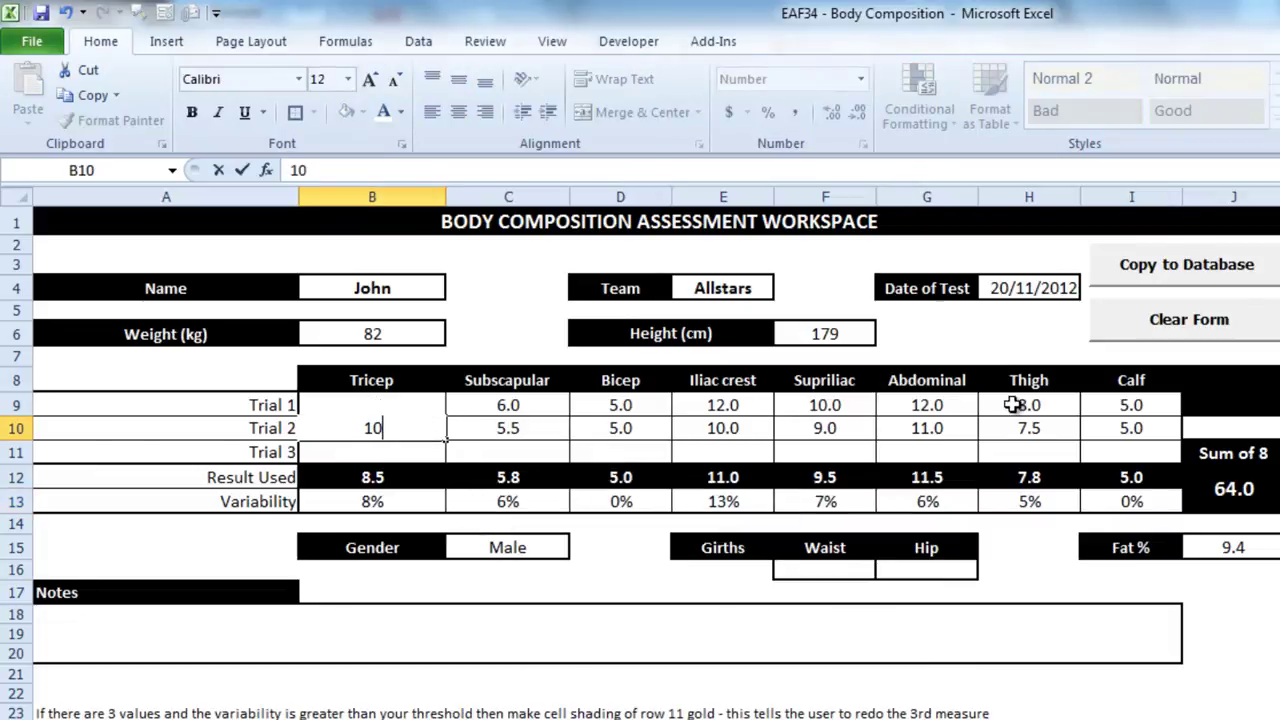
{"action": "key", "text": "Return"}
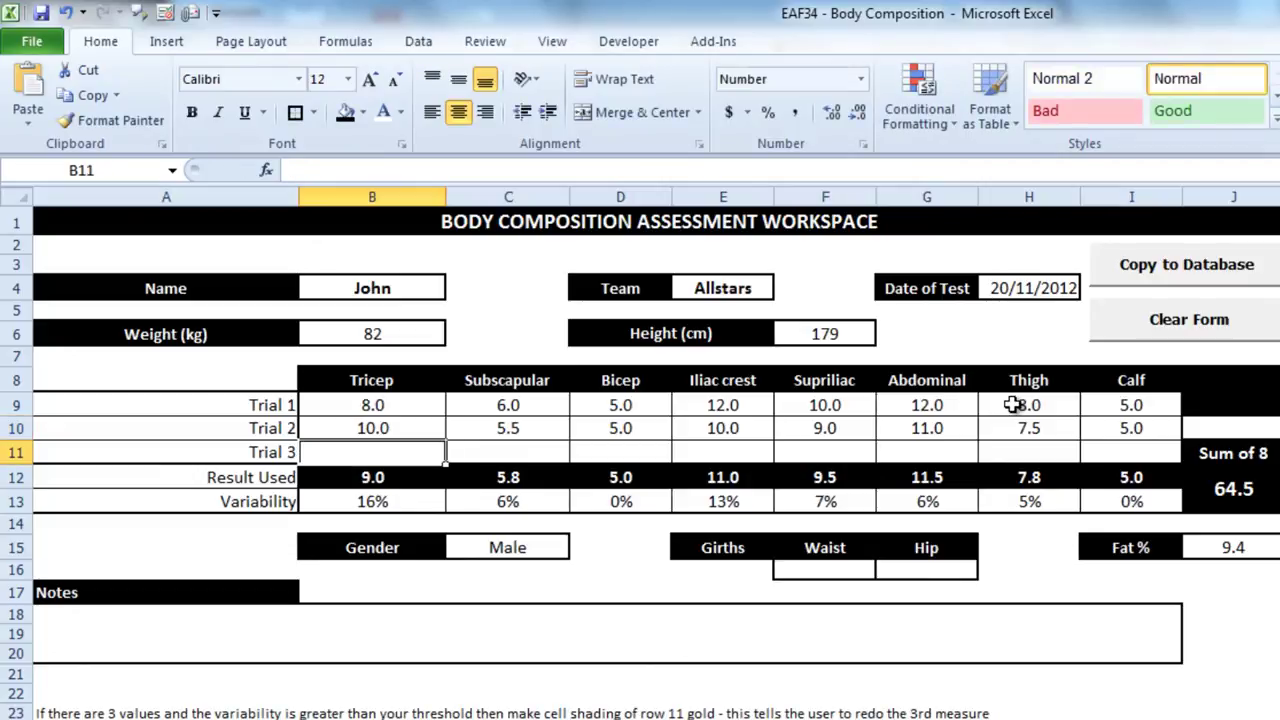
{"action": "key", "text": "Up"}
{"action": "type", "text": "10.5"}
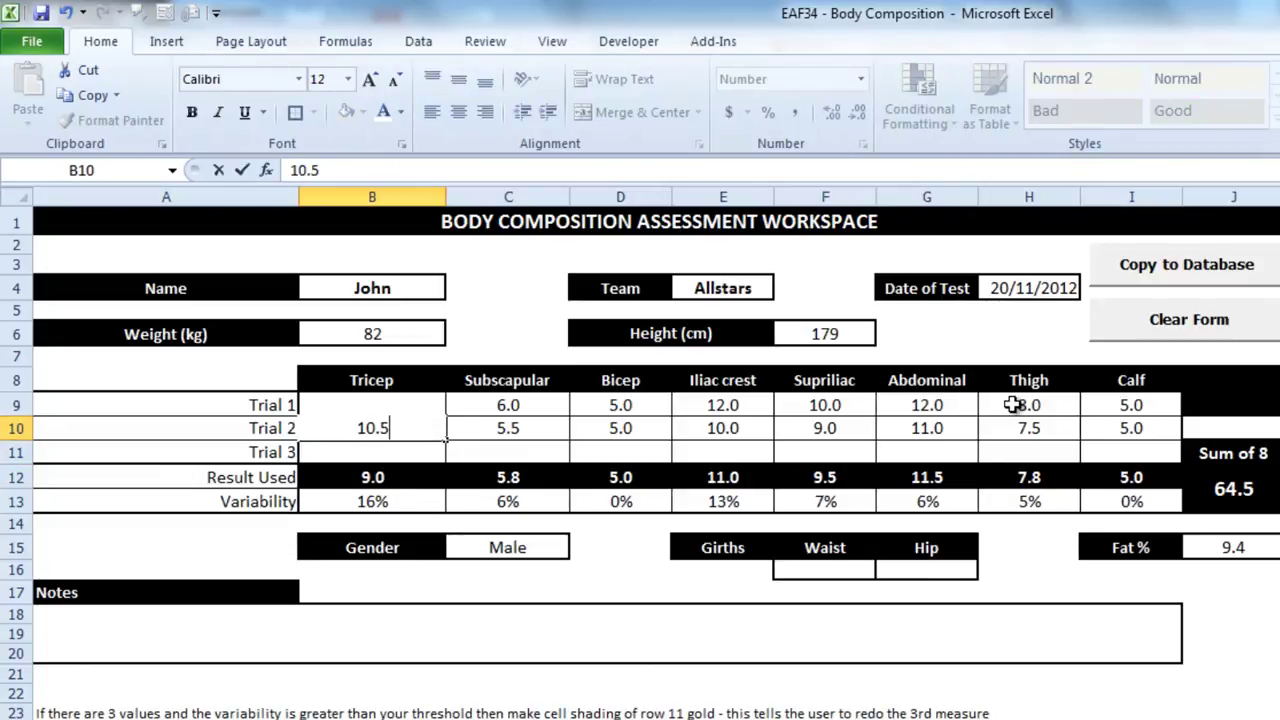
{"action": "key", "text": "Return"}
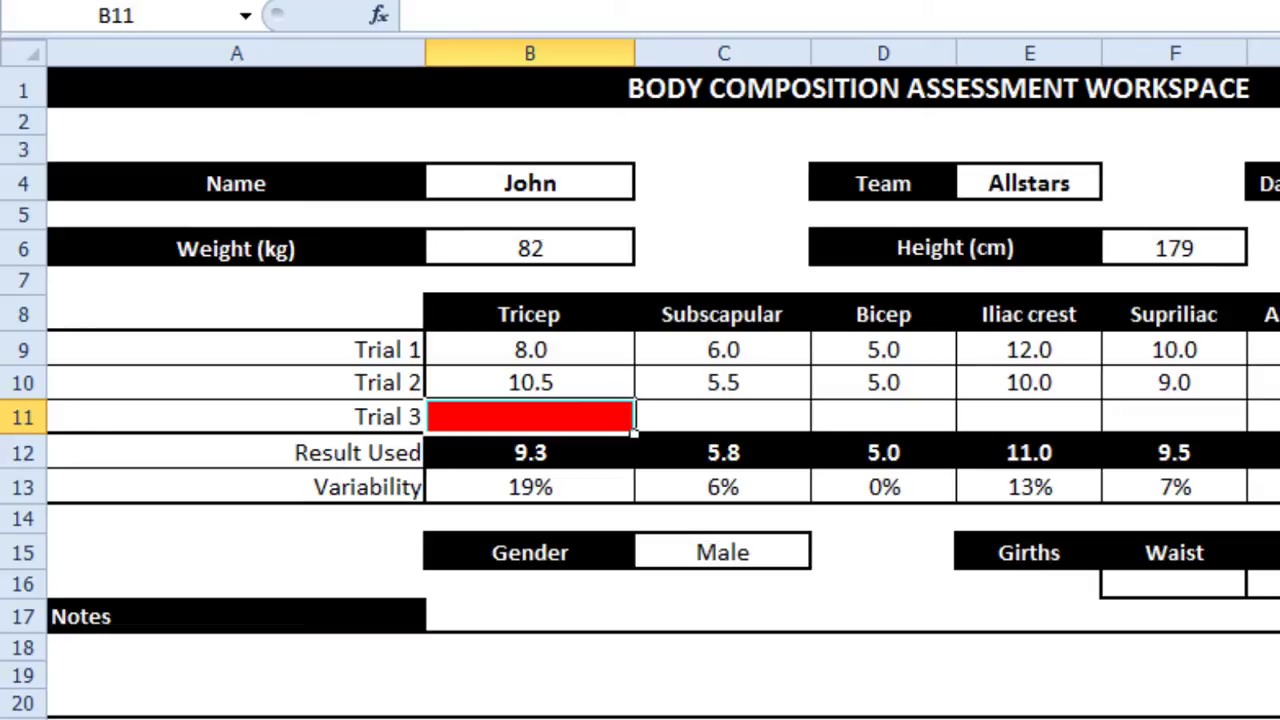
{"action": "type", "text": "9"}
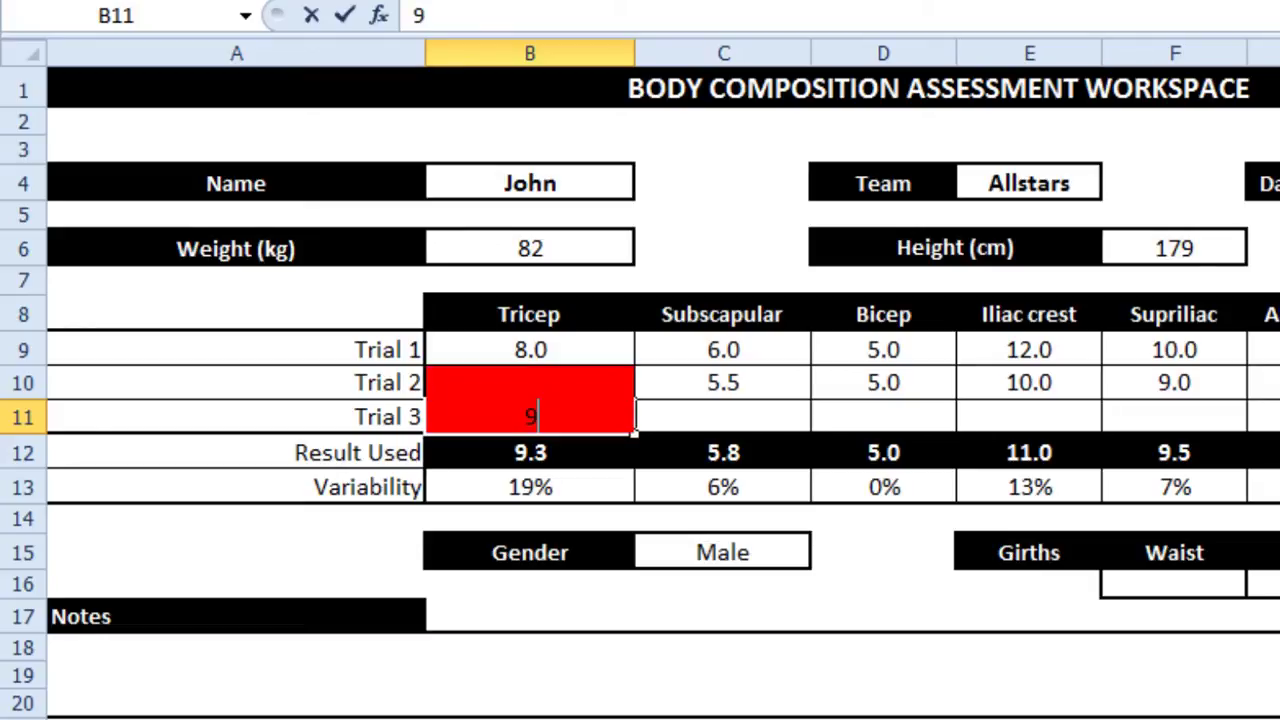
{"action": "key", "text": "Return"}
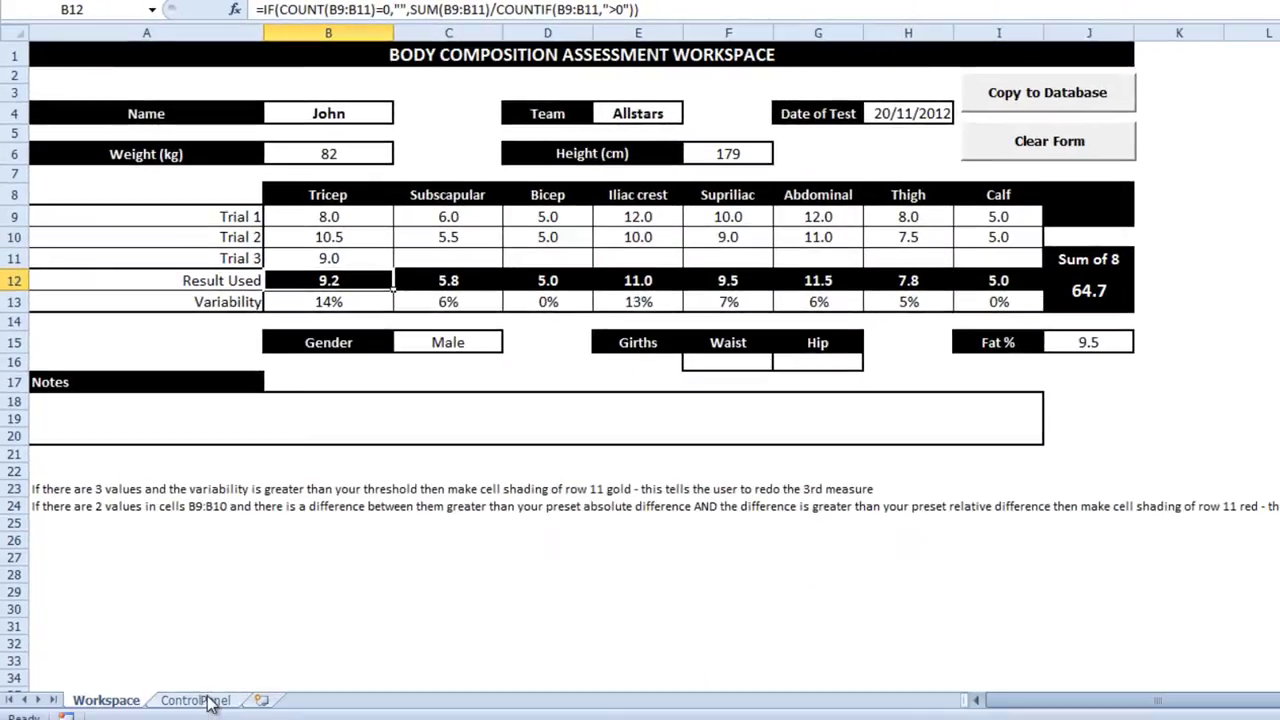
Open the ControlPanel sheet and examine the Absolute Difference and Relative Difference thresholds under Skinfold Accuracy Parameters
{"action": "left_click", "coordinate": [208, 701]}
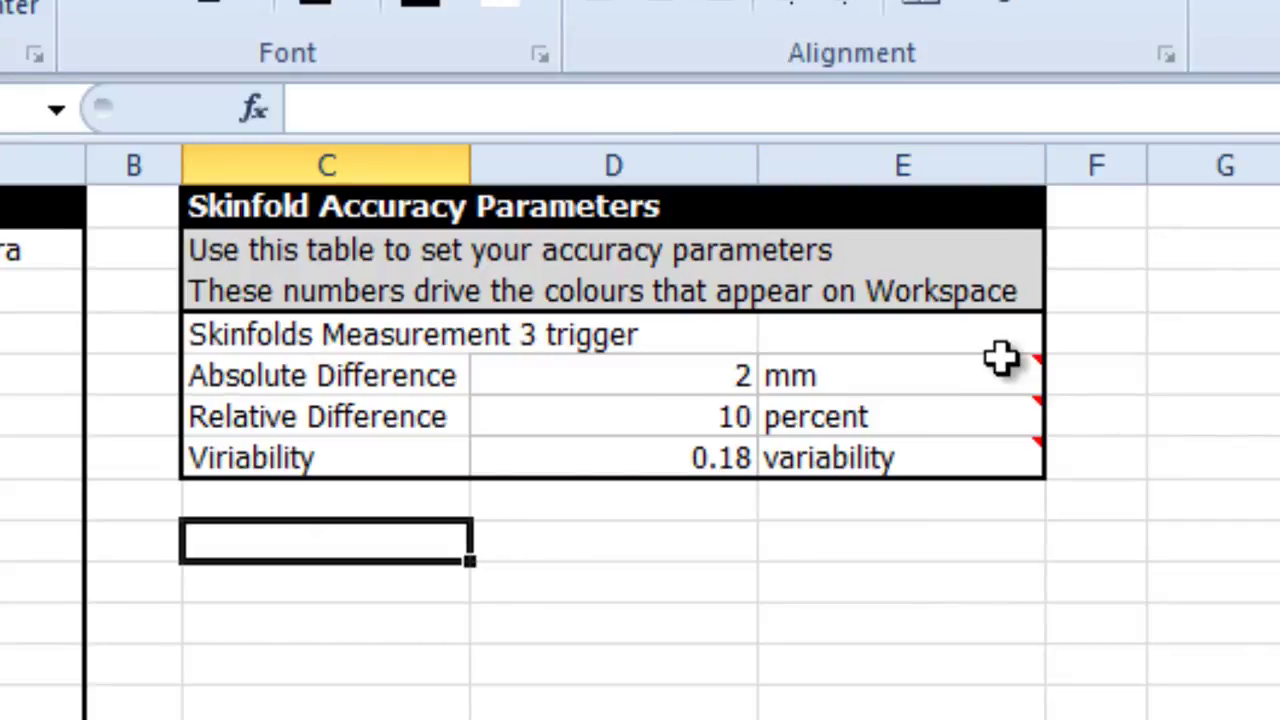
{"action": "left_click", "coordinate": [614, 369]}
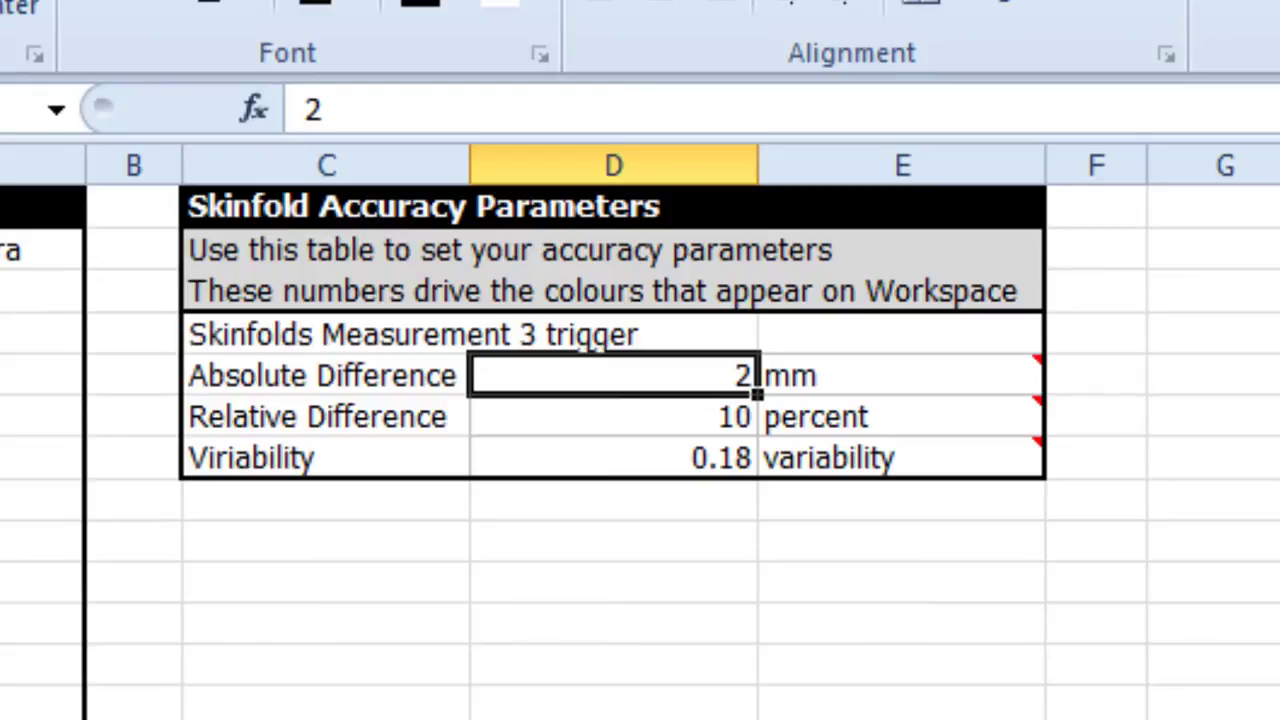
{"action": "left_click", "coordinate": [614, 416]}
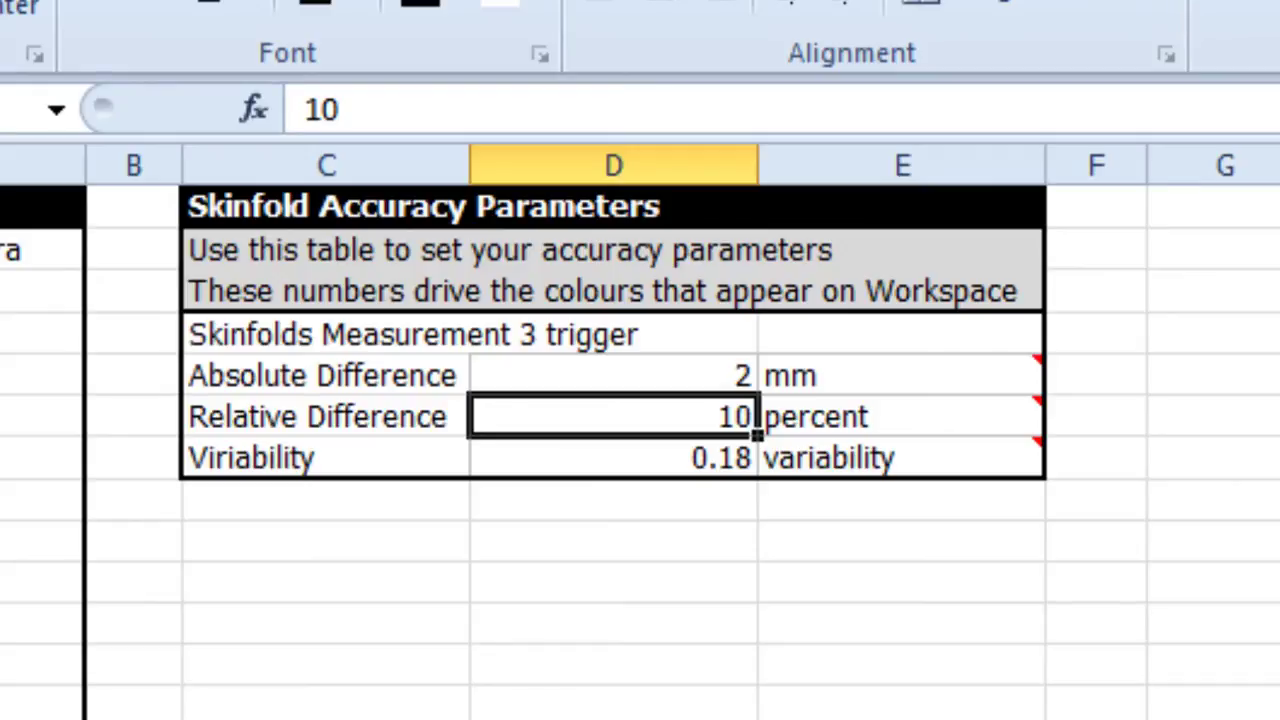
{"action": "key", "text": "Down"}
{"action": "key", "text": "Down"}
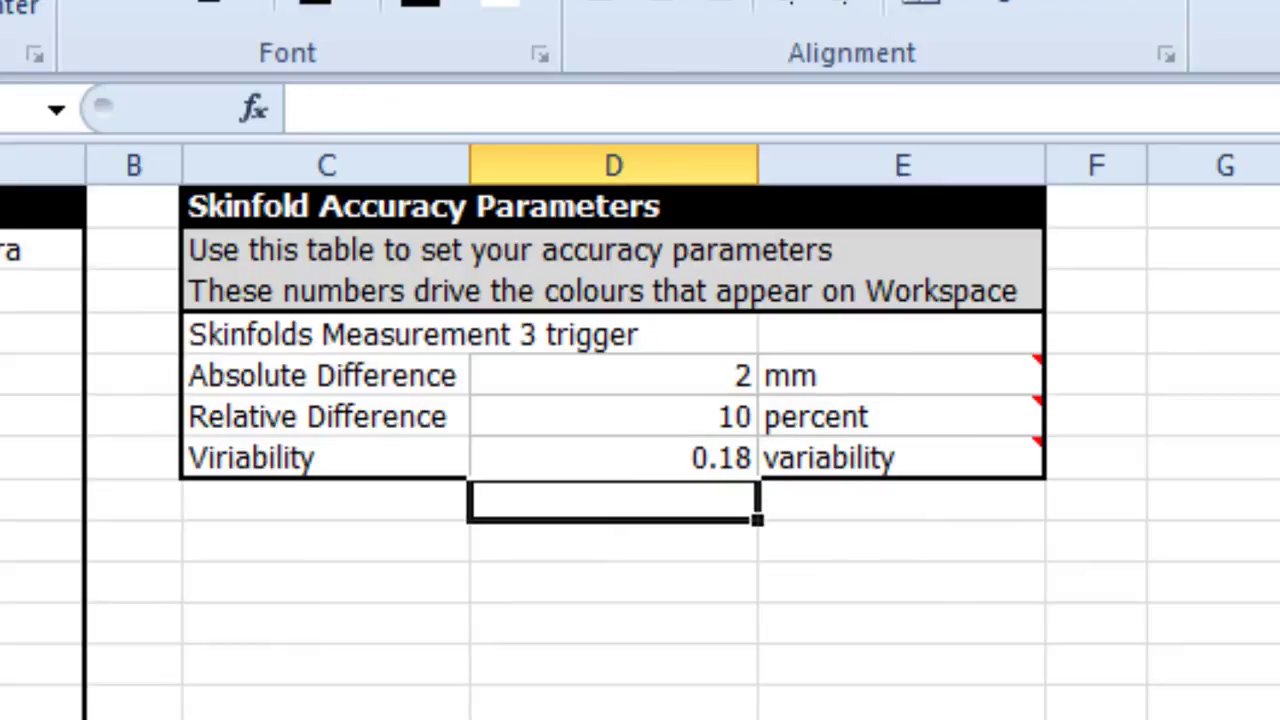
Correct the misspelled label "Viriability" to "Variability" in the Skinfold Accuracy Parameters table
{"action": "left_click", "coordinate": [240, 462]}
{"action": "left_click", "coordinate": [336, 108]}
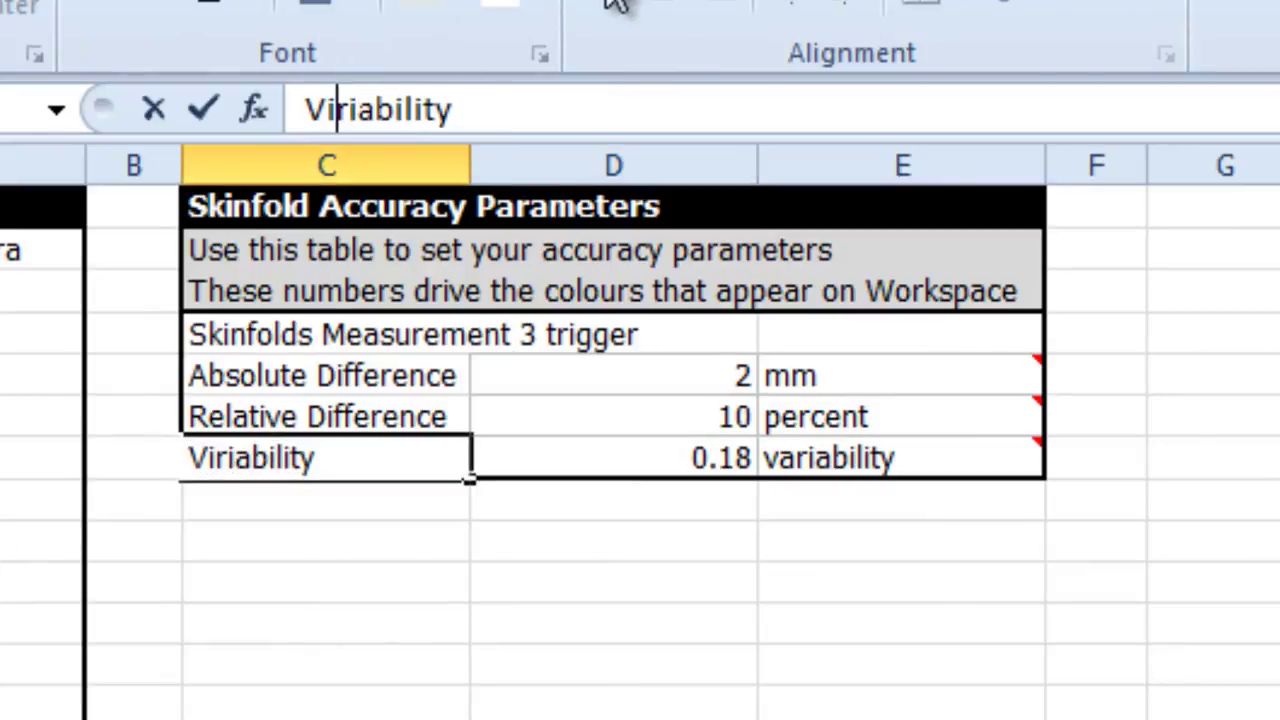
{"action": "key", "text": "BackSpace"}
{"action": "type", "text": "ar"}
{"action": "key", "text": "Return"}
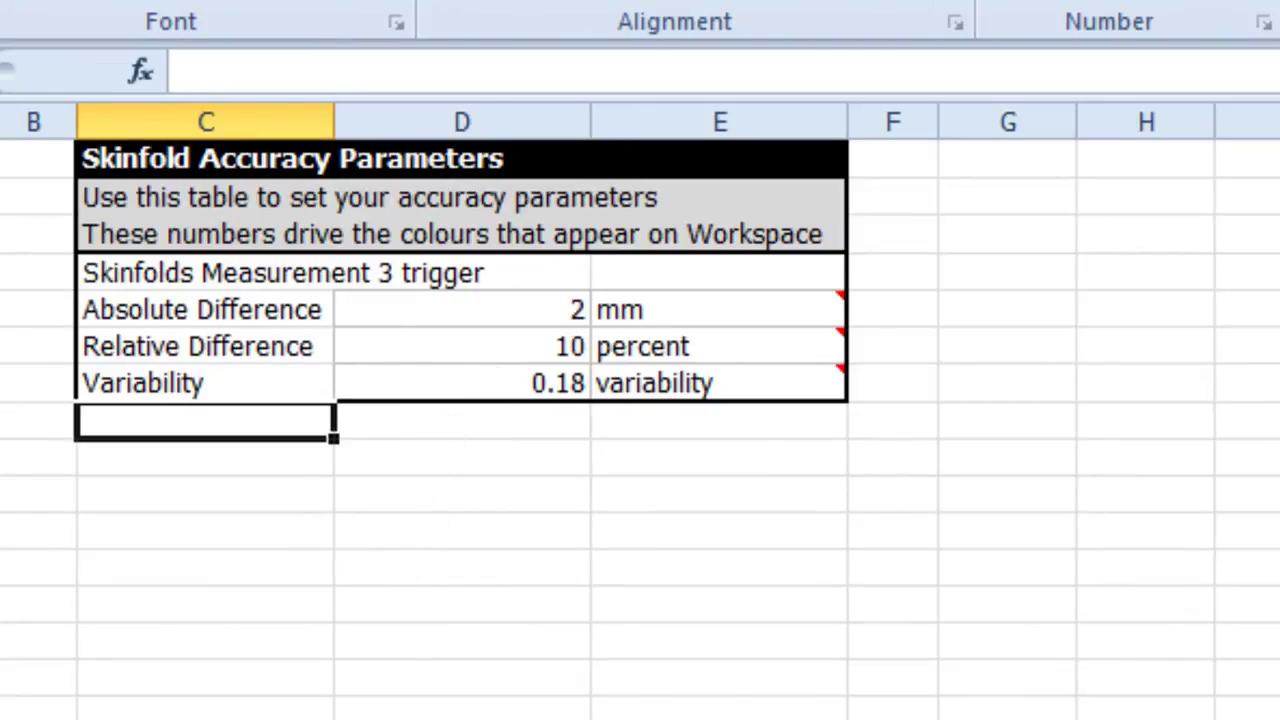
Set the Tricep Trial 3 value on the Workspace sheet to 12
{"action": "mouse_move", "coordinate": [816, 386]}
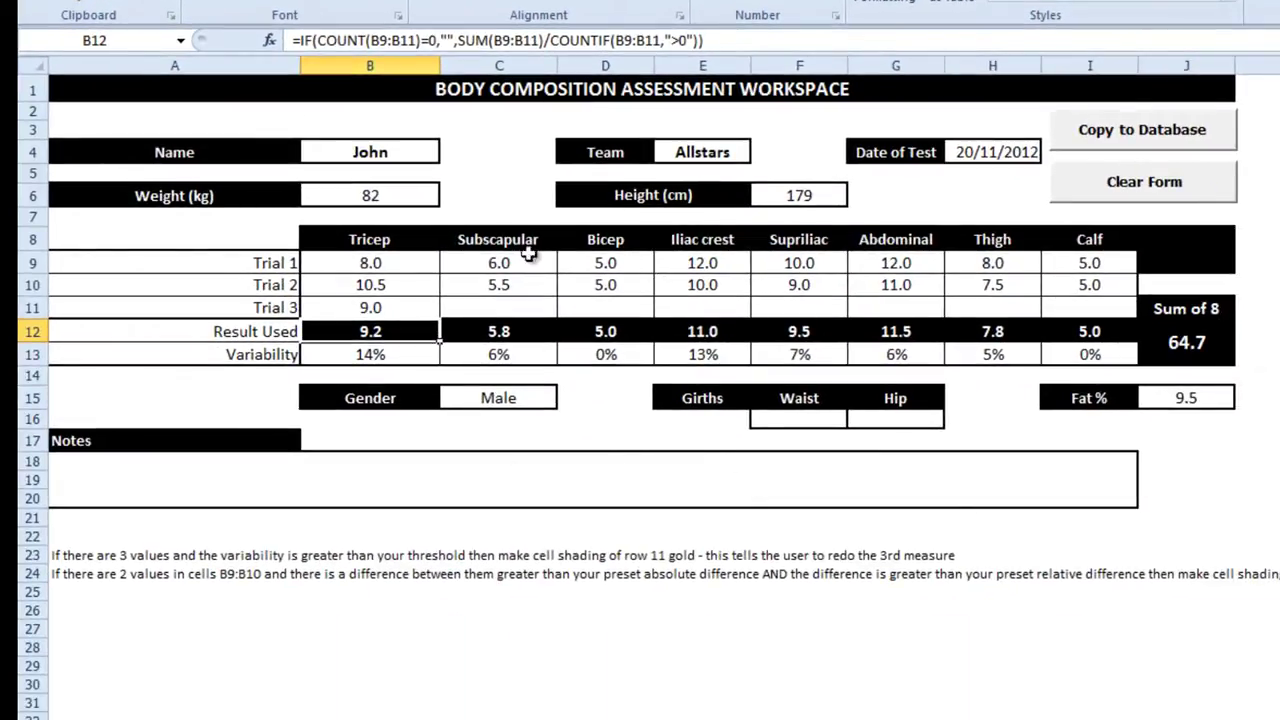
{"action": "left_click", "coordinate": [500, 306]}
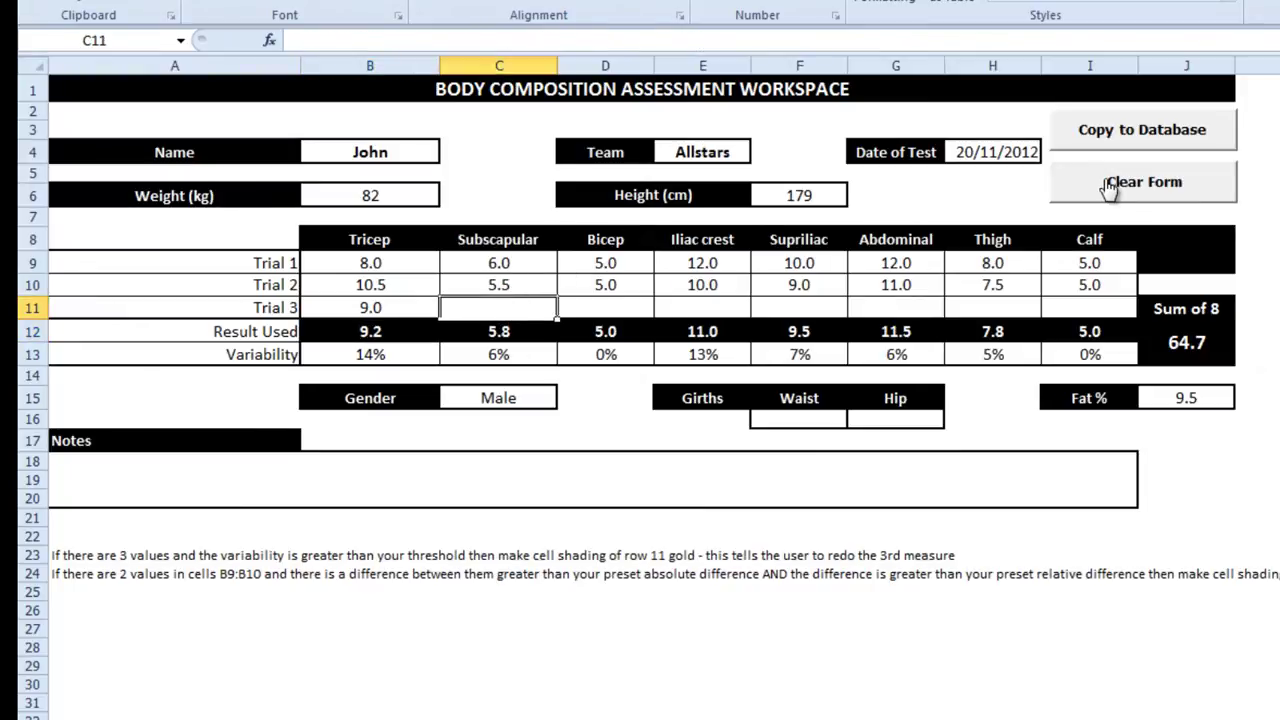
{"action": "left_click", "coordinate": [410, 303]}
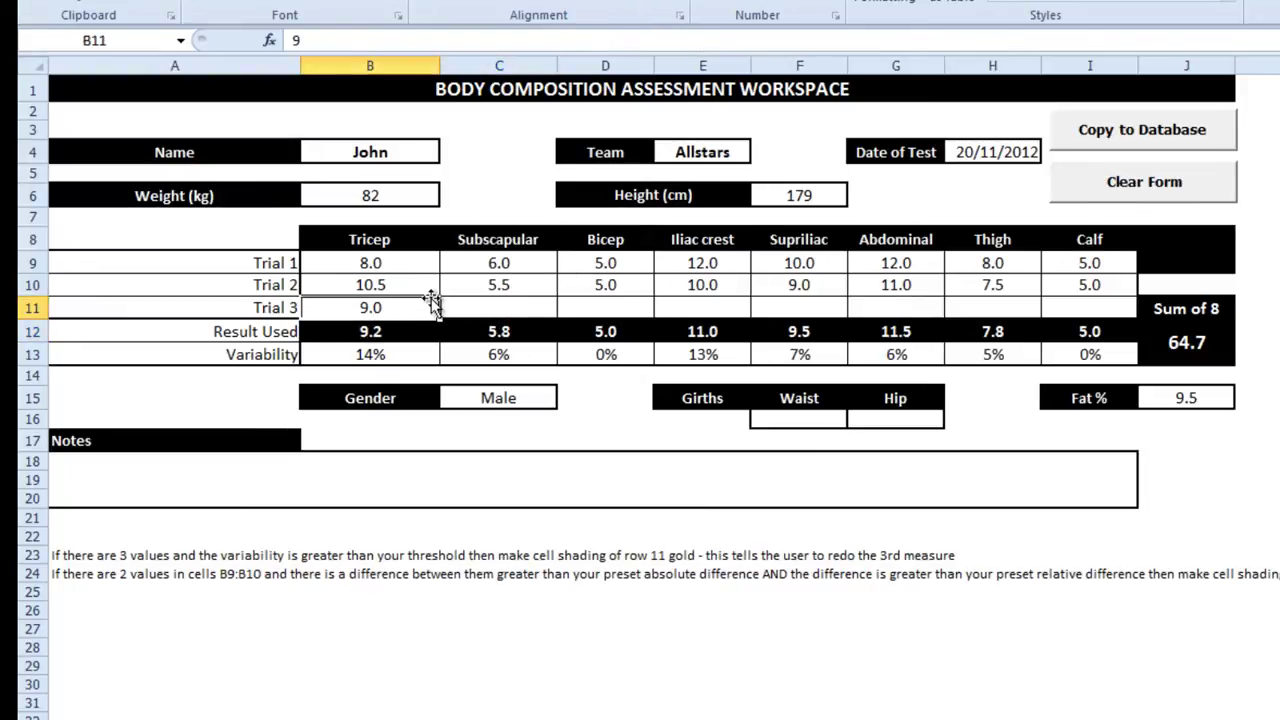
{"action": "type", "text": "12"}
{"action": "key", "text": "Return"}
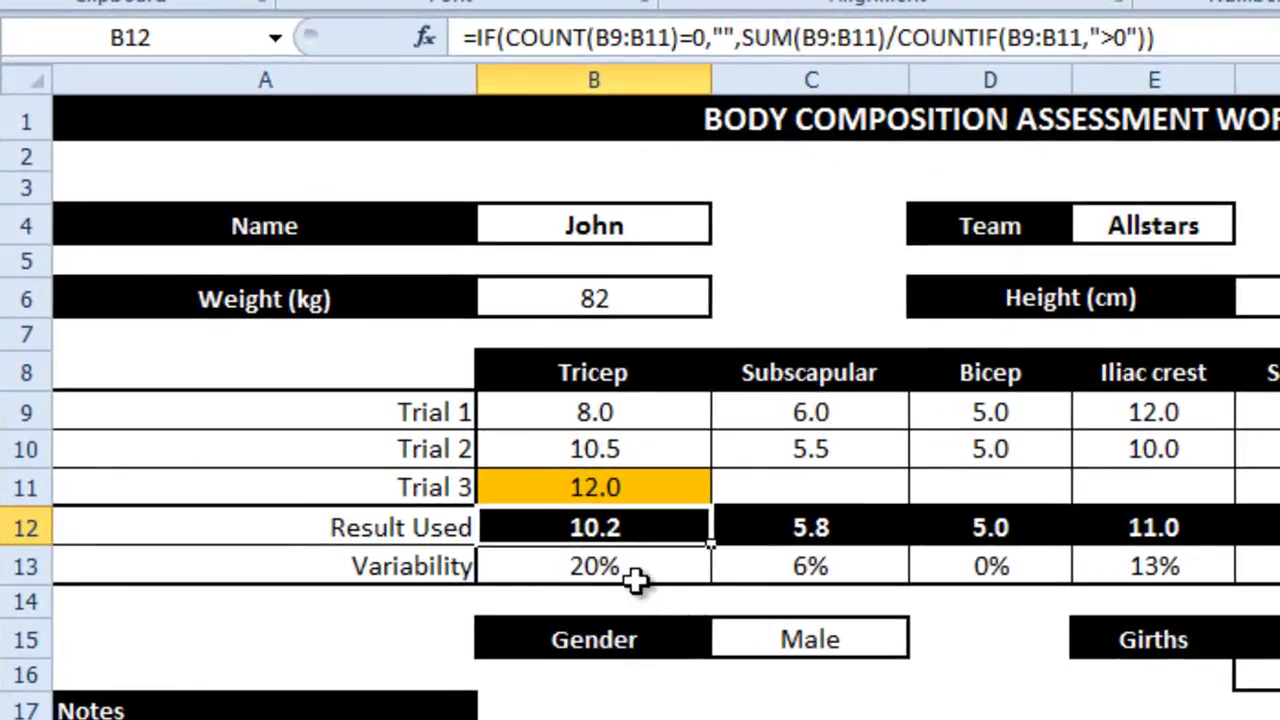
Check the Tricep Variability formula and set the Tricep Trial 3 value to 11
{"action": "left_click", "coordinate": [644, 566]}
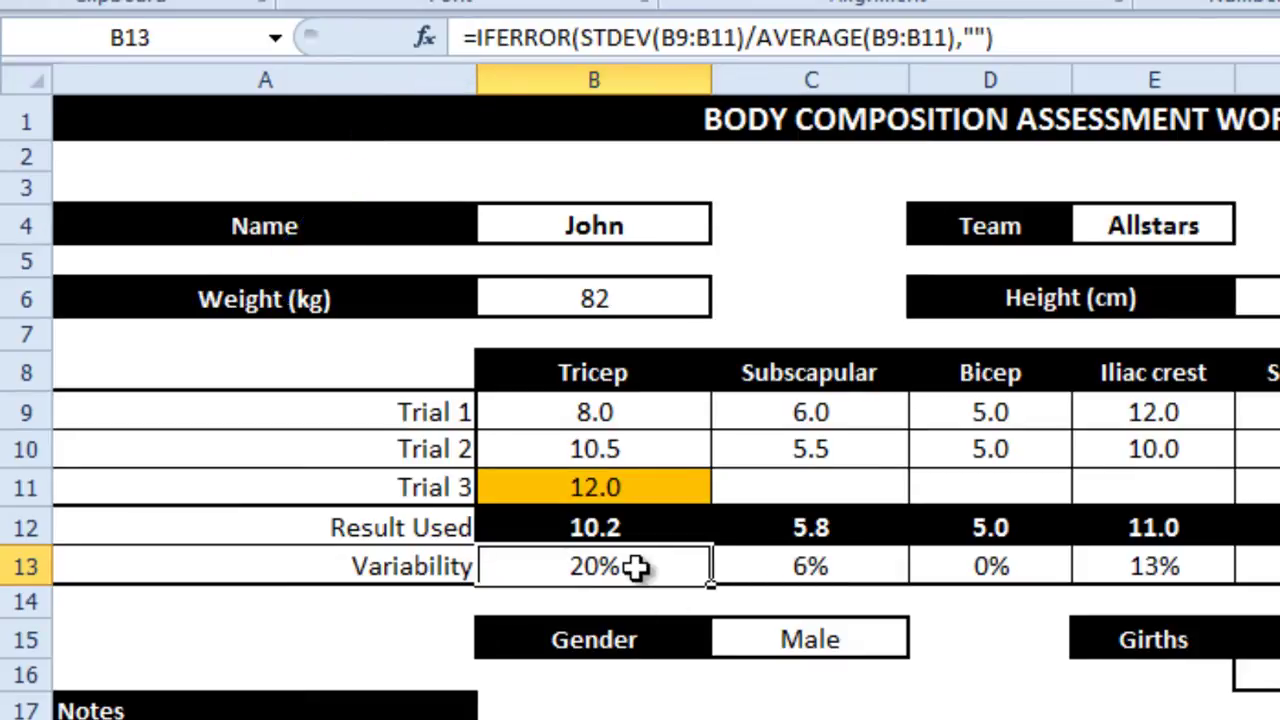
{"action": "left_click", "coordinate": [640, 480]}
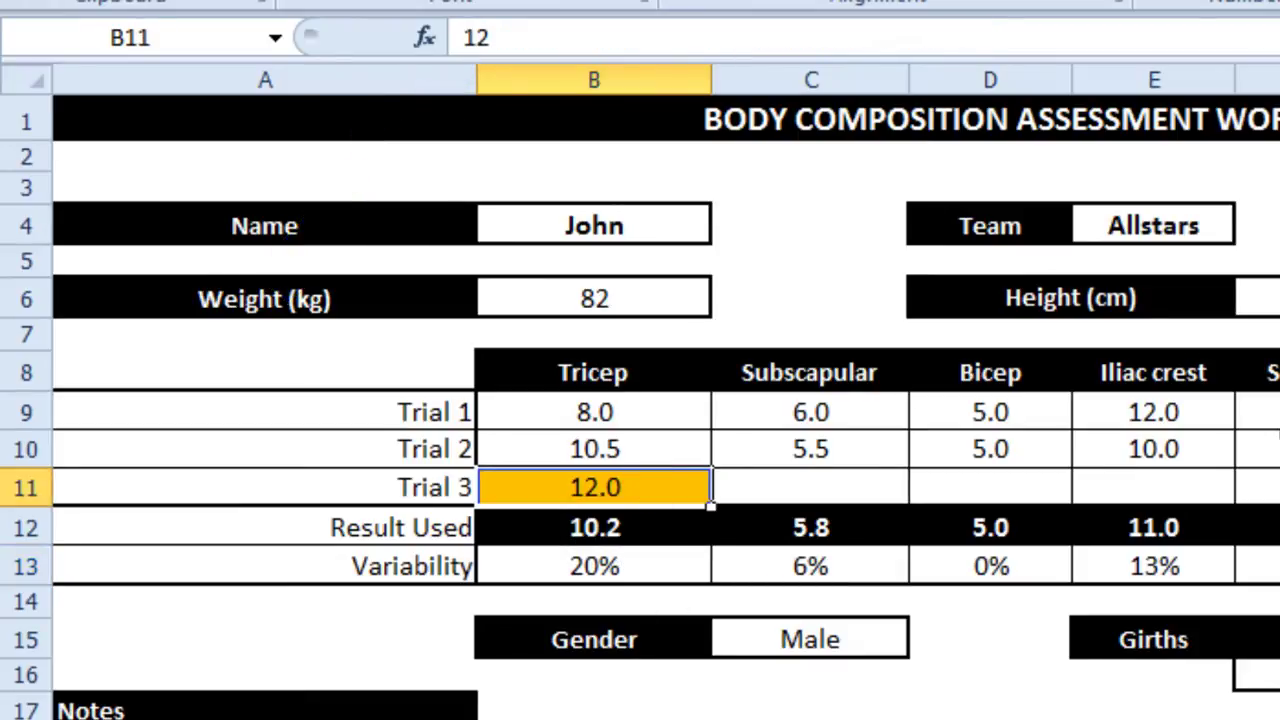
{"action": "type", "text": "11"}
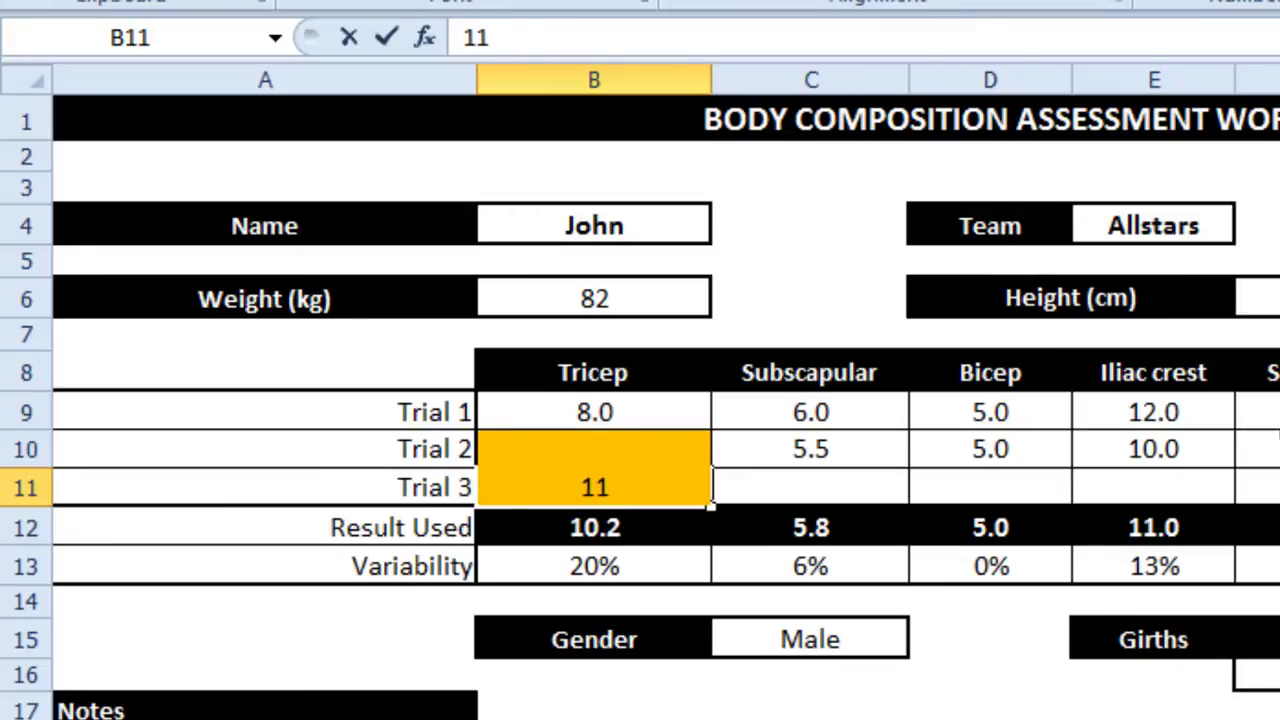
{"action": "key", "text": "Return"}
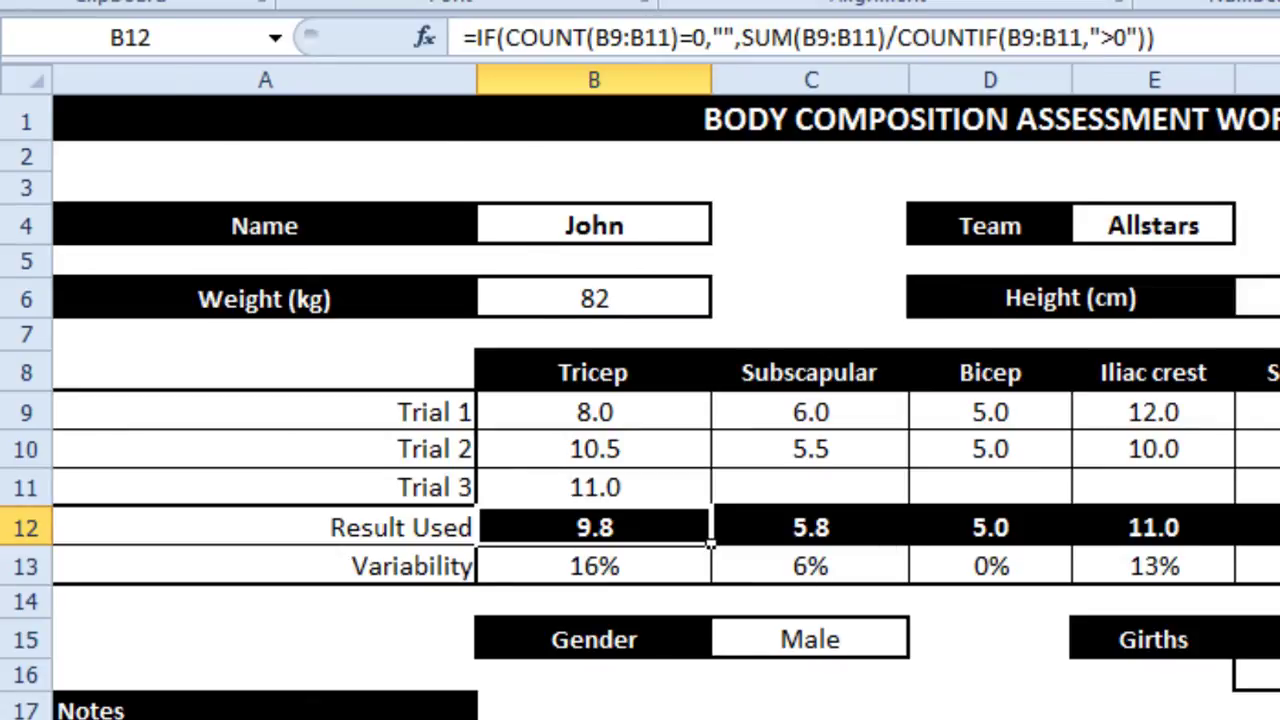
Inspect the defined names of the Absolute Difference, Relative Difference and Variability threshold cells on the ControlPanel sheet
{"action": "key", "text": "ctrl+Page_Down"}
{"action": "left_click", "coordinate": [434, 586]}
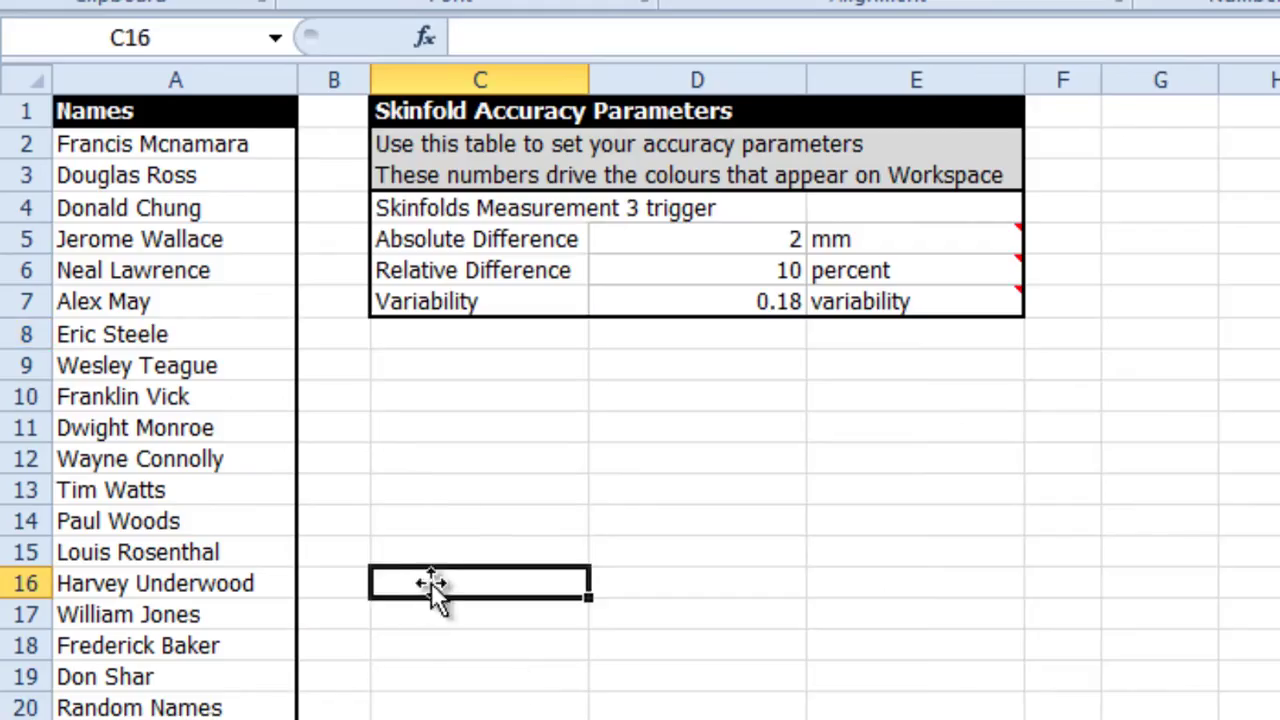
{"action": "left_click", "coordinate": [754, 239]}
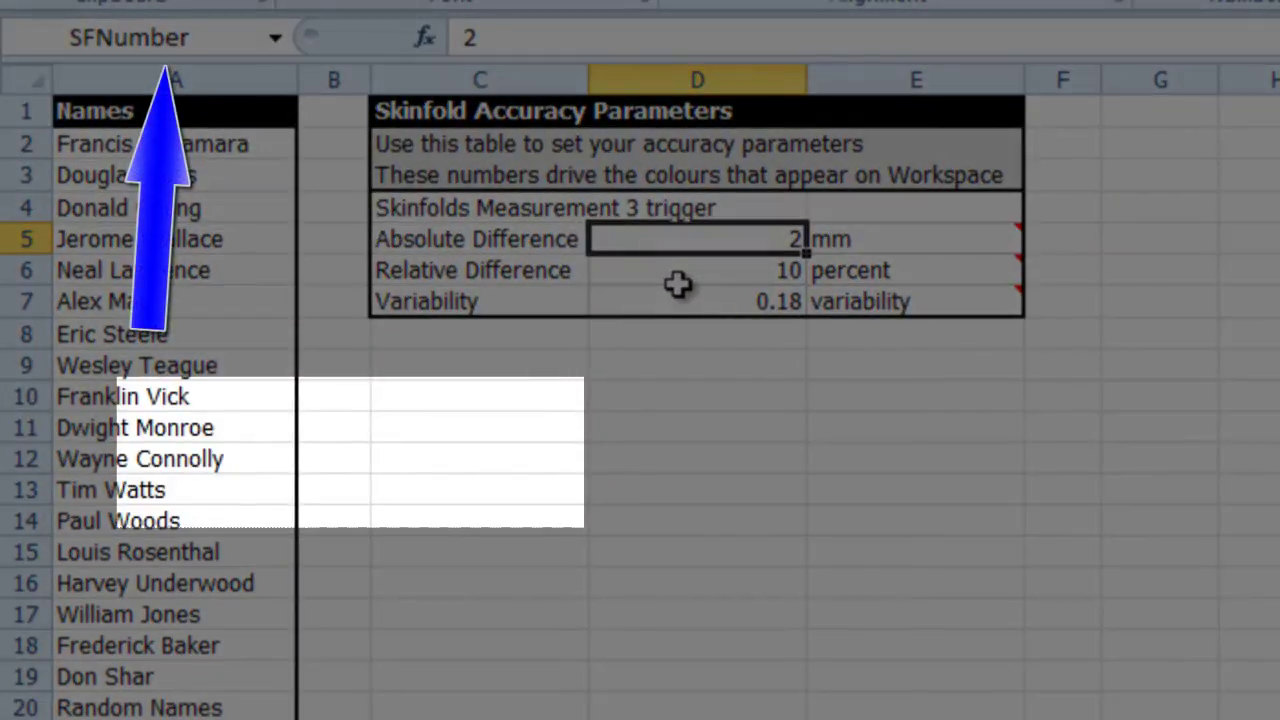
{"action": "left_click", "coordinate": [680, 274]}
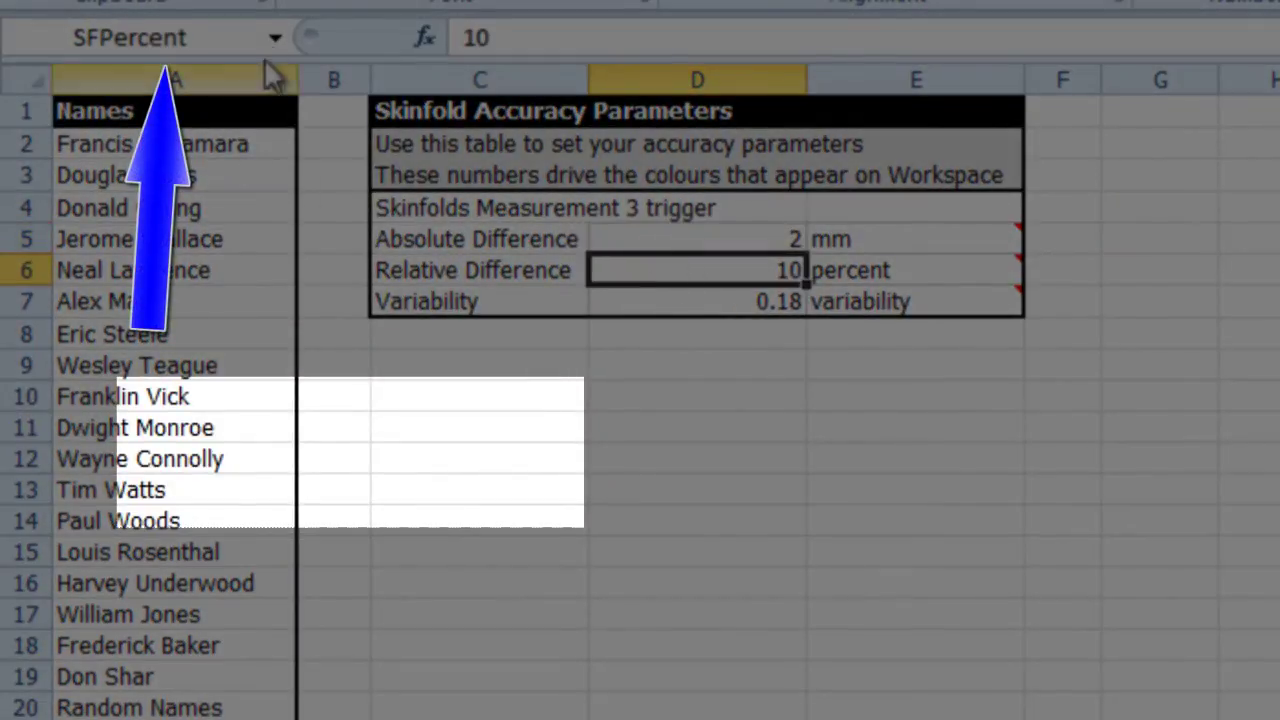
{"action": "left_click", "coordinate": [651, 300]}
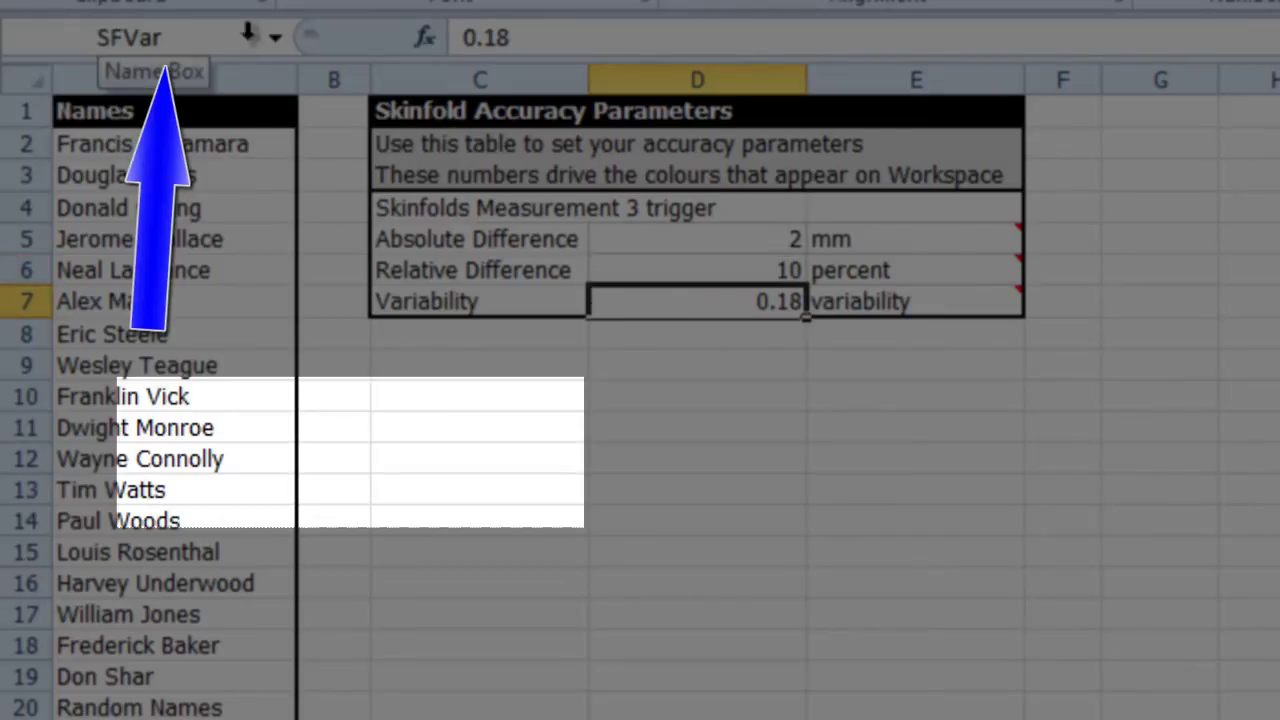
Examine the part of the B7 formula on the Workspace sheet that handles three Tricep measurements, IF(COUNT(B9:B11)=3,IF(B13>SFVar,2,"")
{"action": "key", "text": "ctrl+Page_Up"}
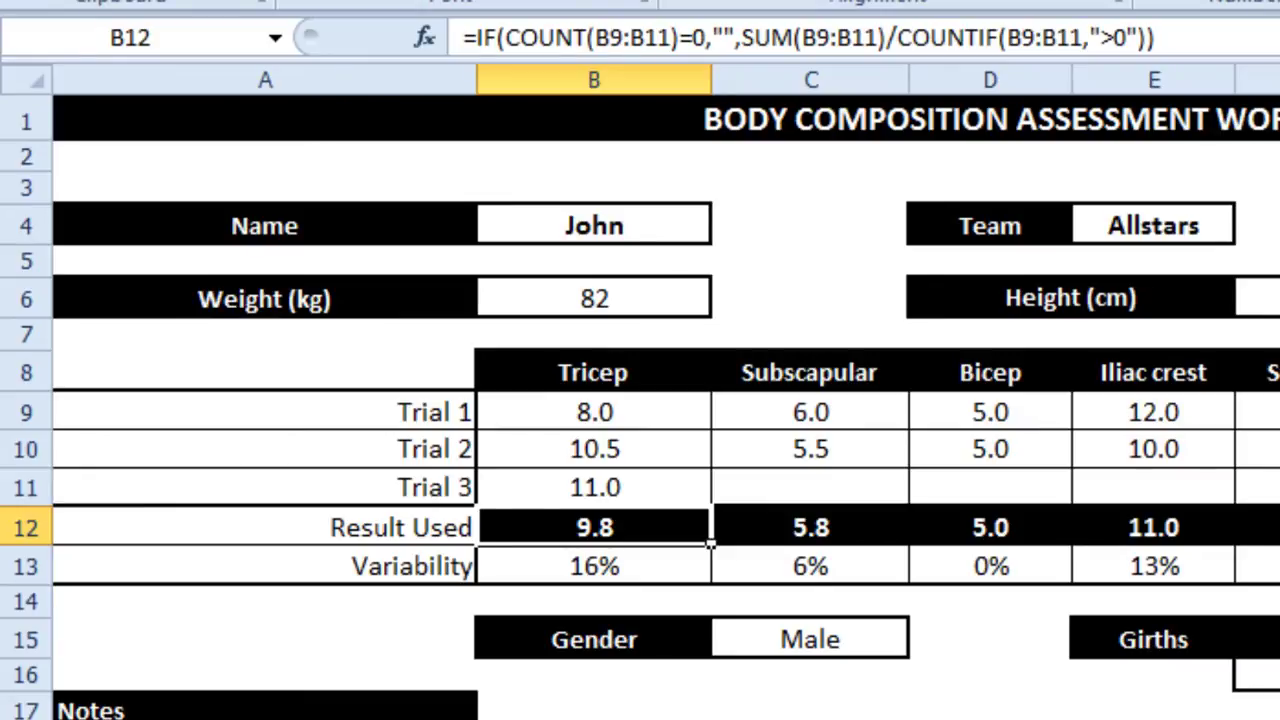
{"action": "double_click", "coordinate": [710, 543]}
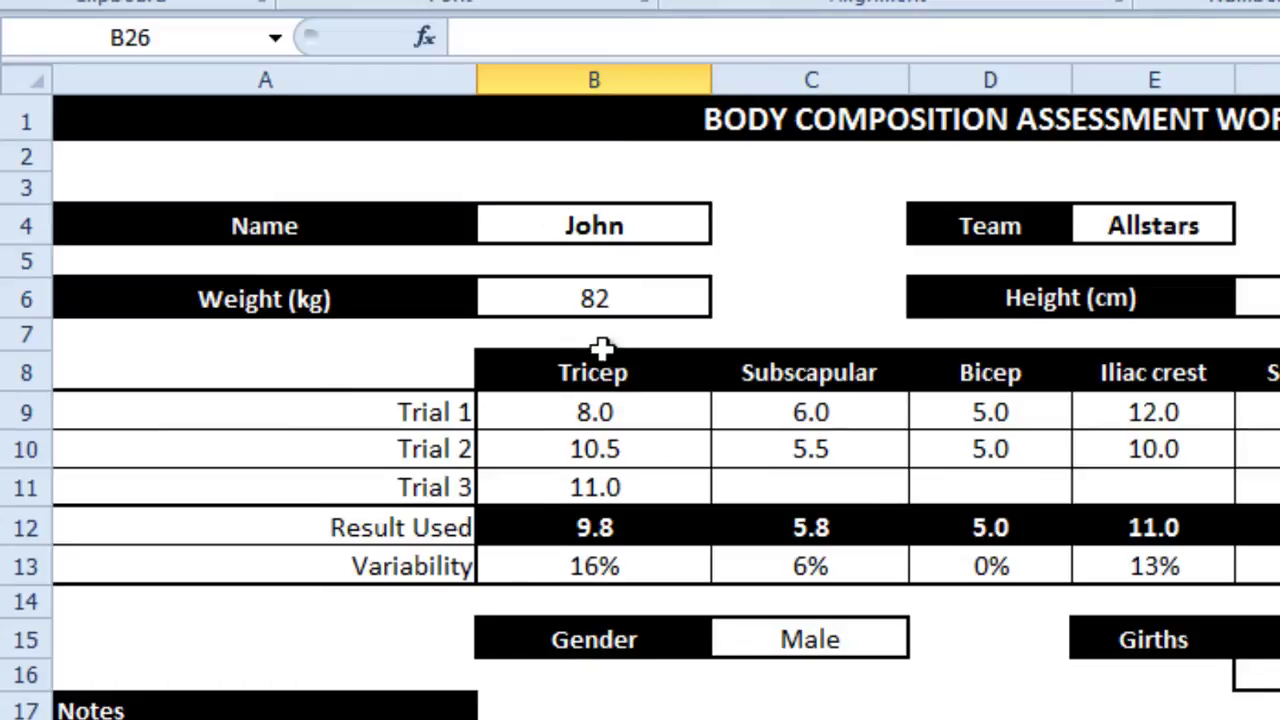
{"action": "left_click", "coordinate": [26, 333]}
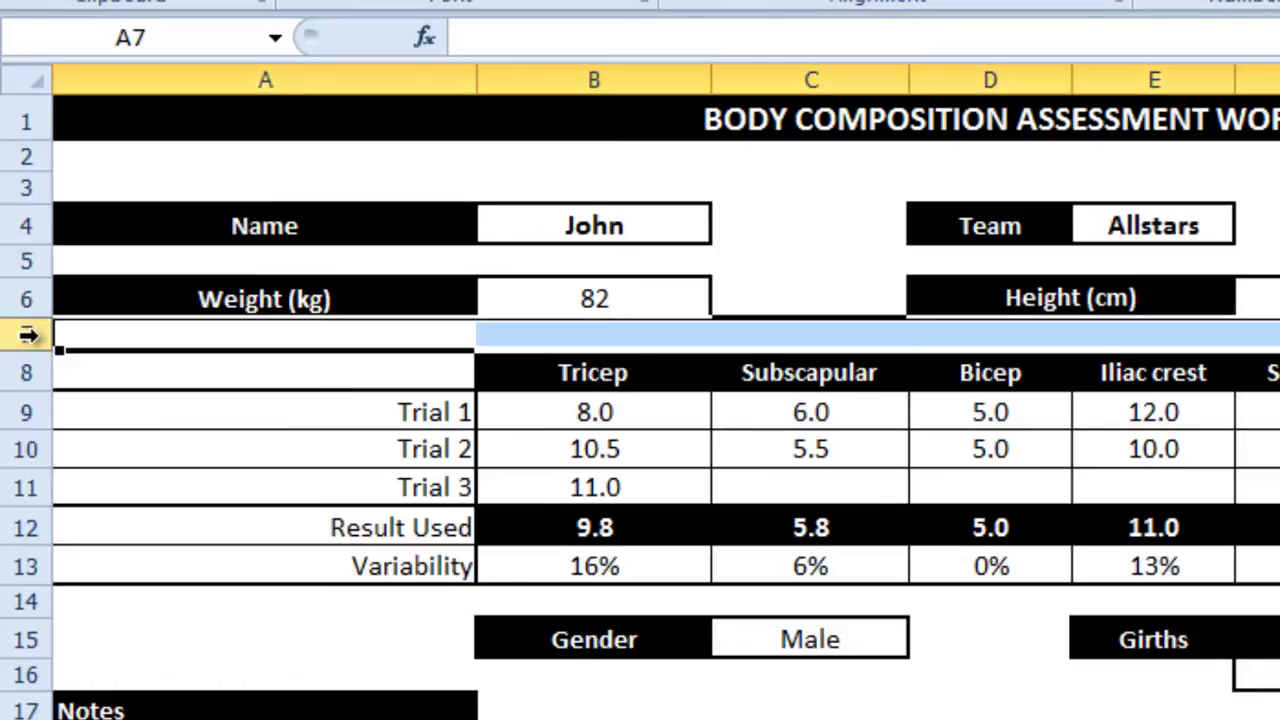
{"action": "key", "text": "Right"}
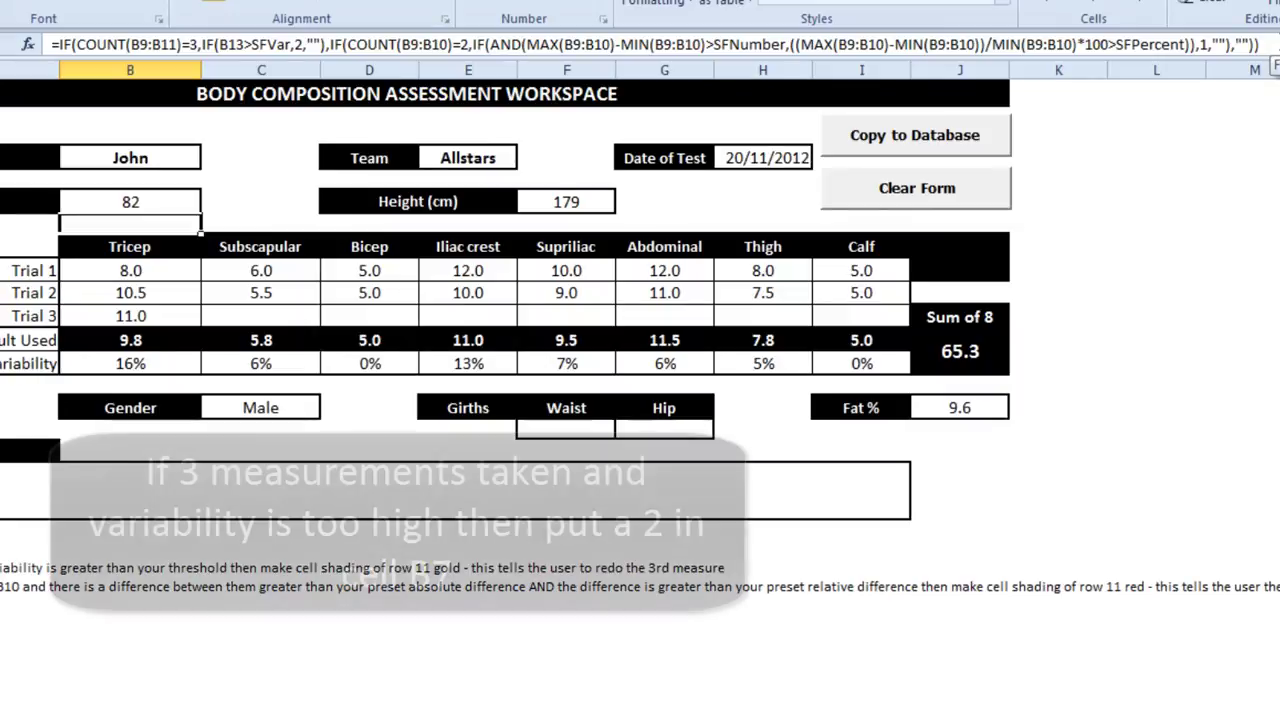
{"action": "left_click", "coordinate": [57, 45]}
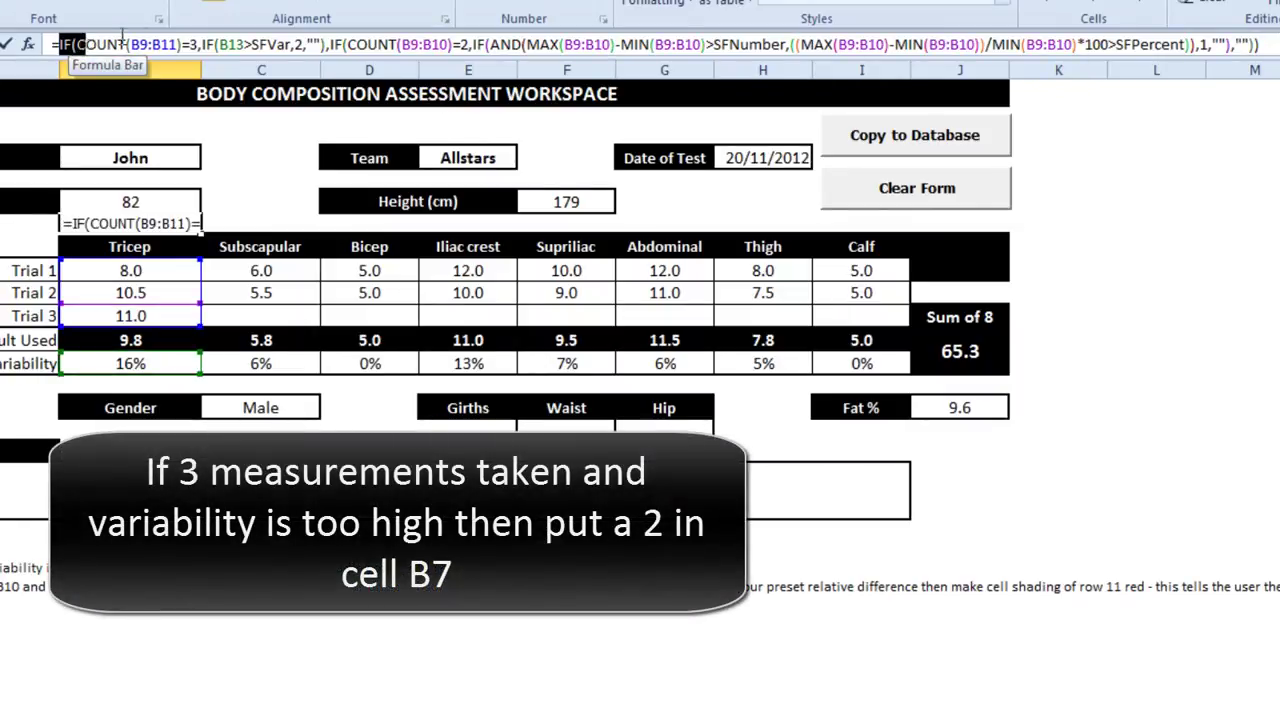
{"action": "left_click_drag", "start_coordinate": [57, 45], "coordinate": [322, 45]}
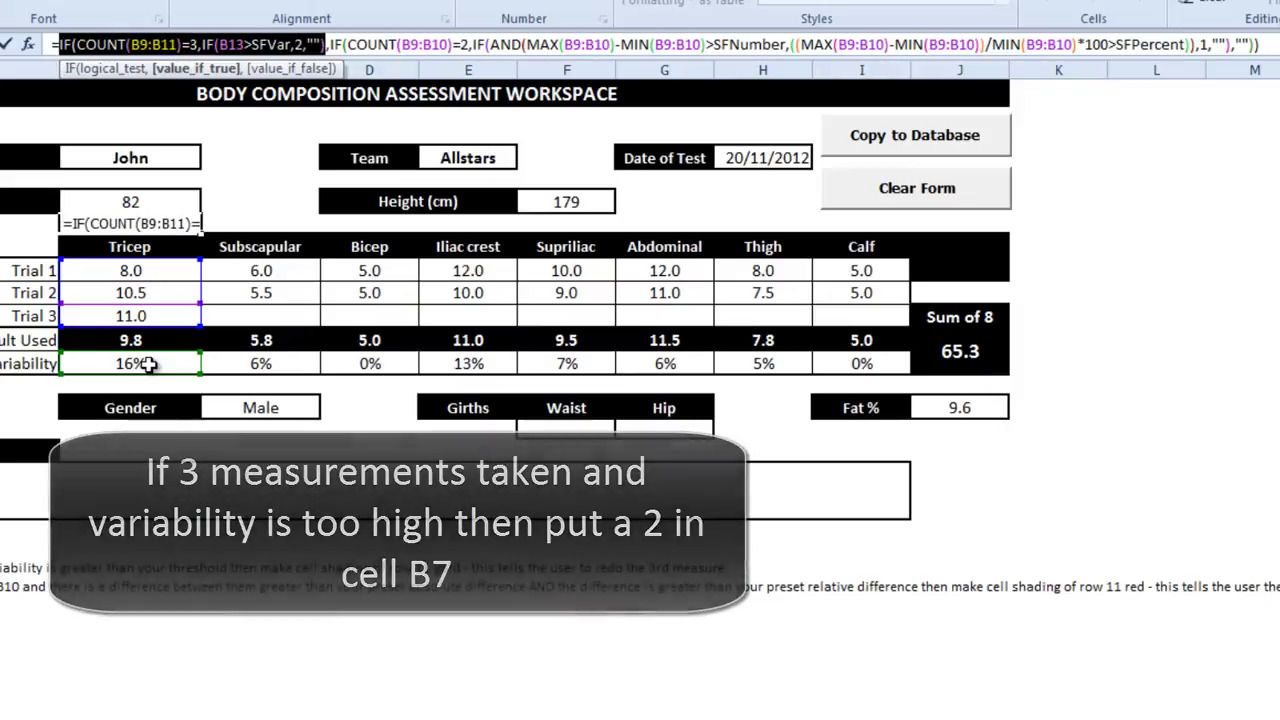
{"action": "key", "text": "Return"}
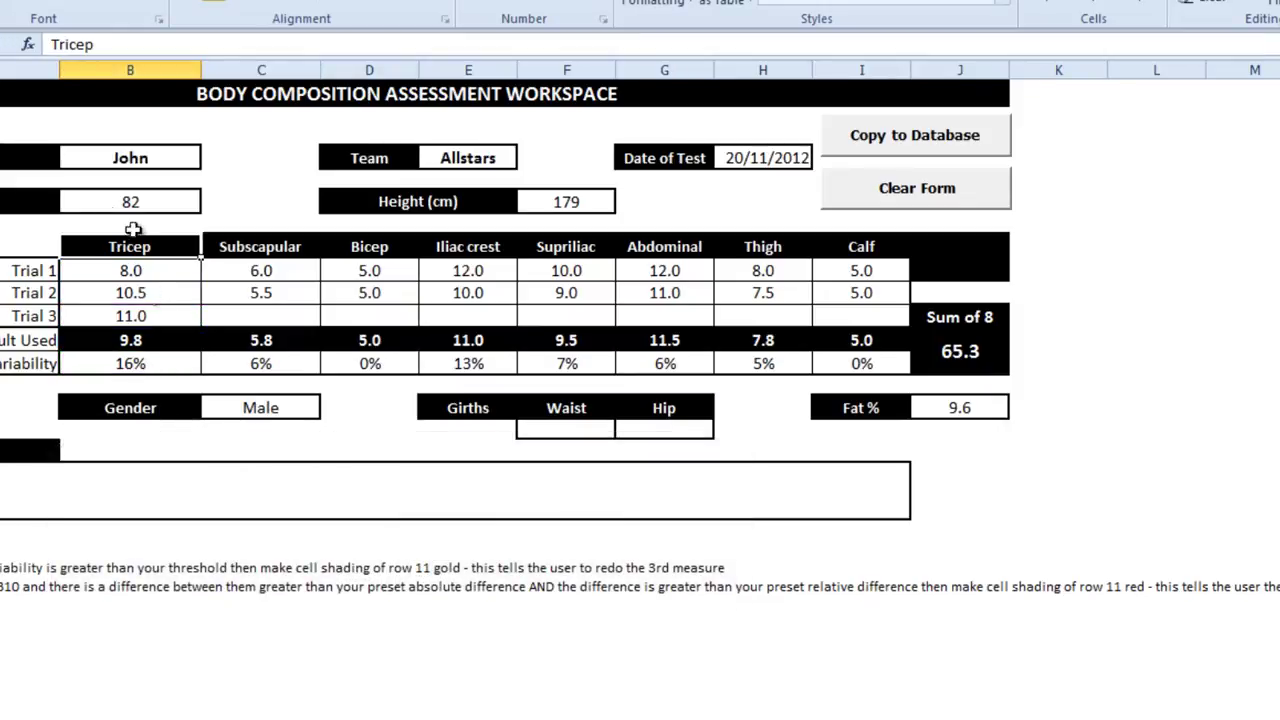
Compare the Tricep Variability cell B13, referenced by the B7 formula, with the Variability threshold on the ControlPanel sheet
{"action": "left_click", "coordinate": [108, 225]}
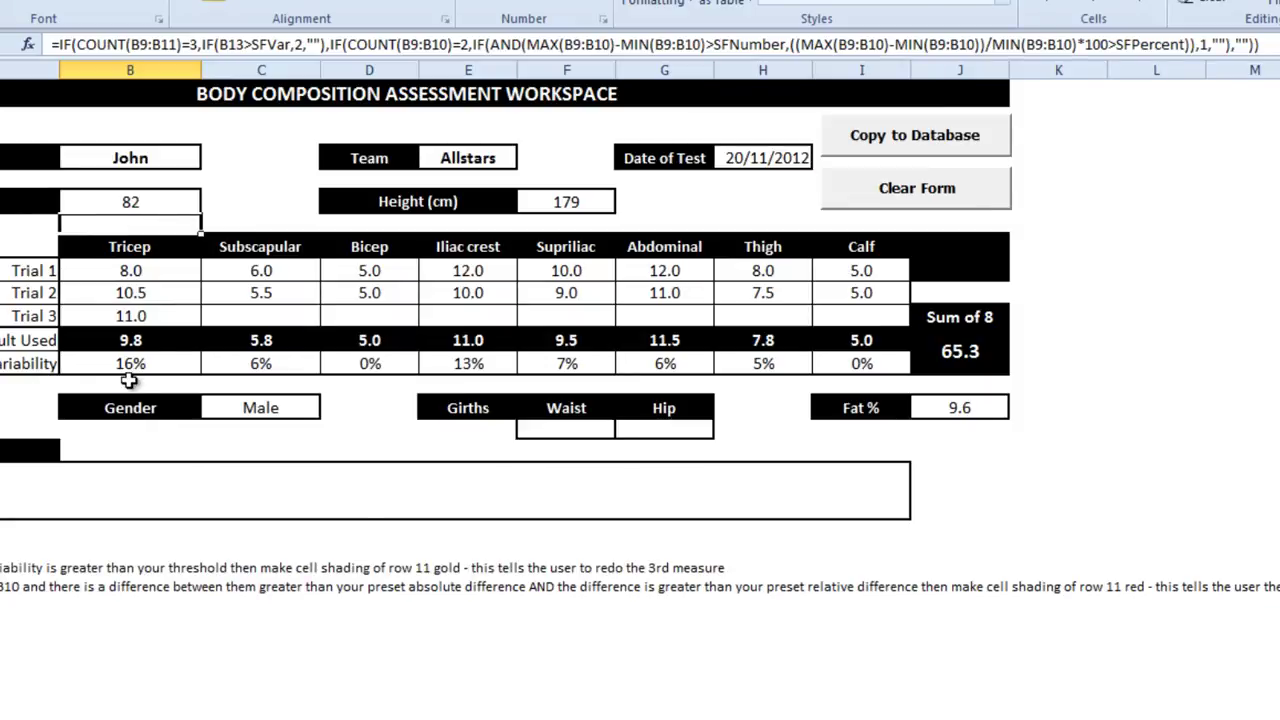
{"action": "left_click", "coordinate": [112, 365]}
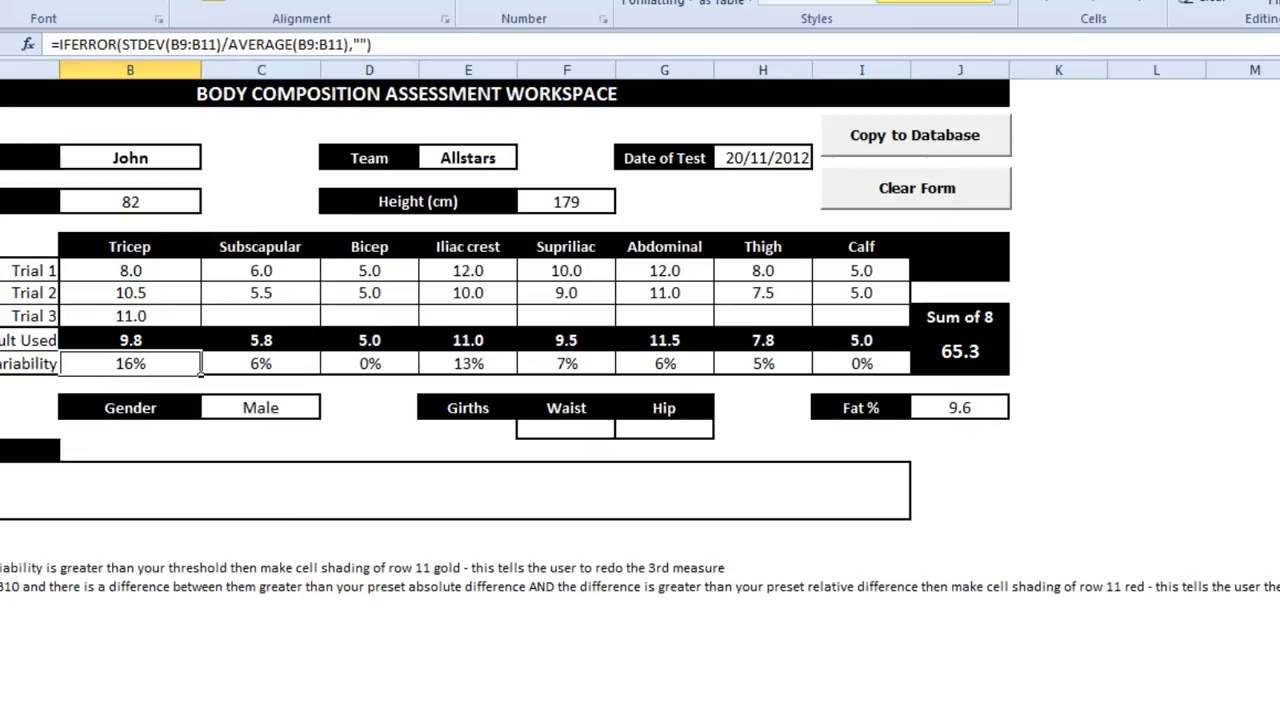
{"action": "key", "text": "ctrl+Page_Down"}
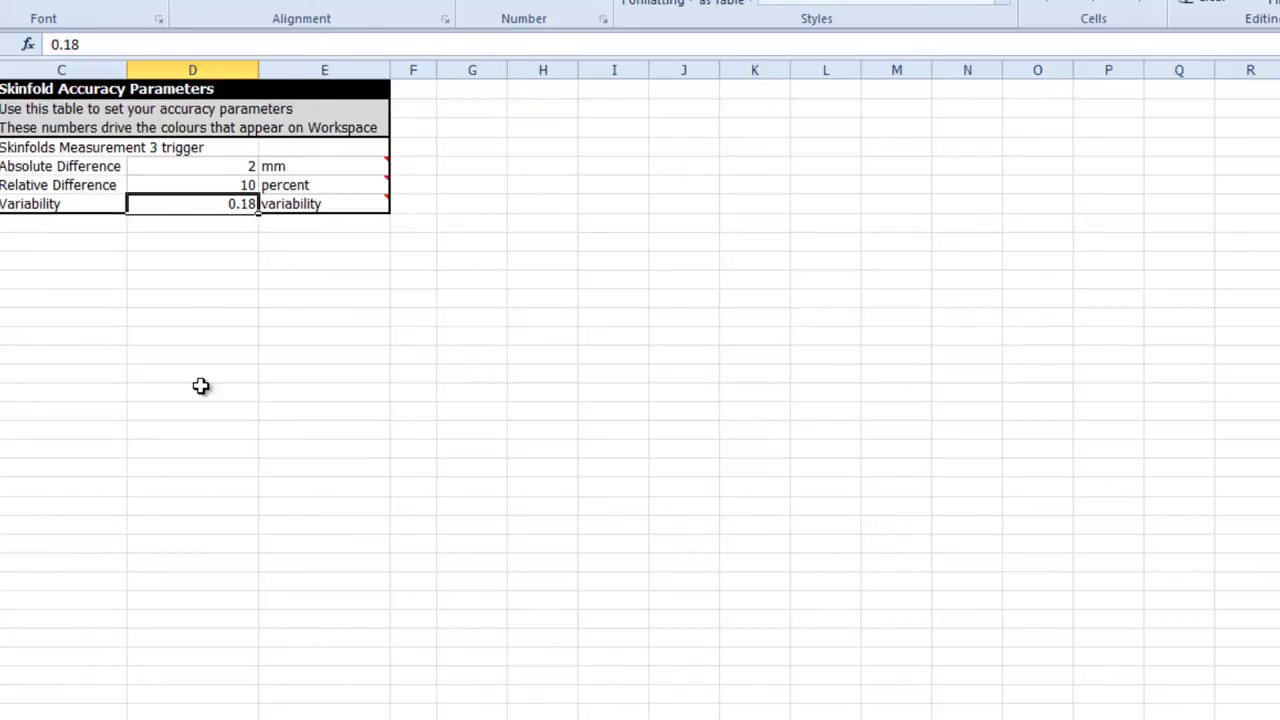
{"action": "key", "text": "ctrl+Page_Up"}
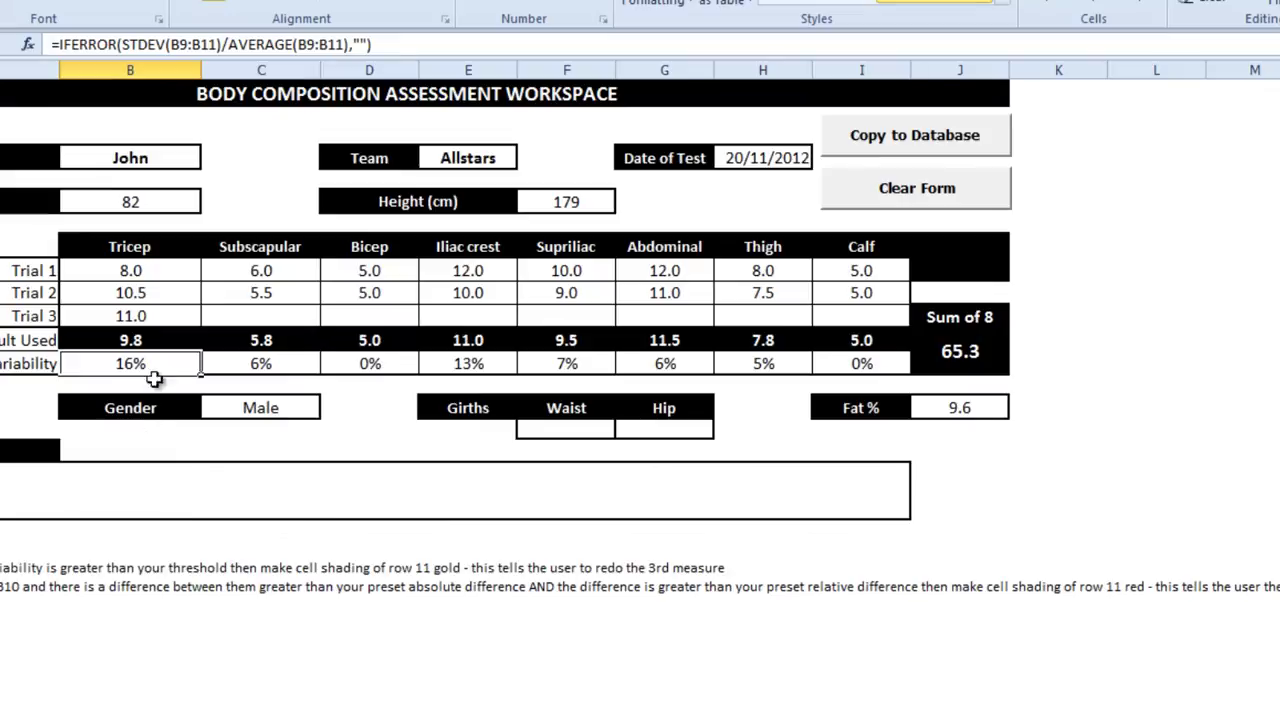
Evaluate the COUNT(B9:B11)=3 test inside the B7 formula in place and restore the original expression
{"action": "left_click", "coordinate": [140, 221]}
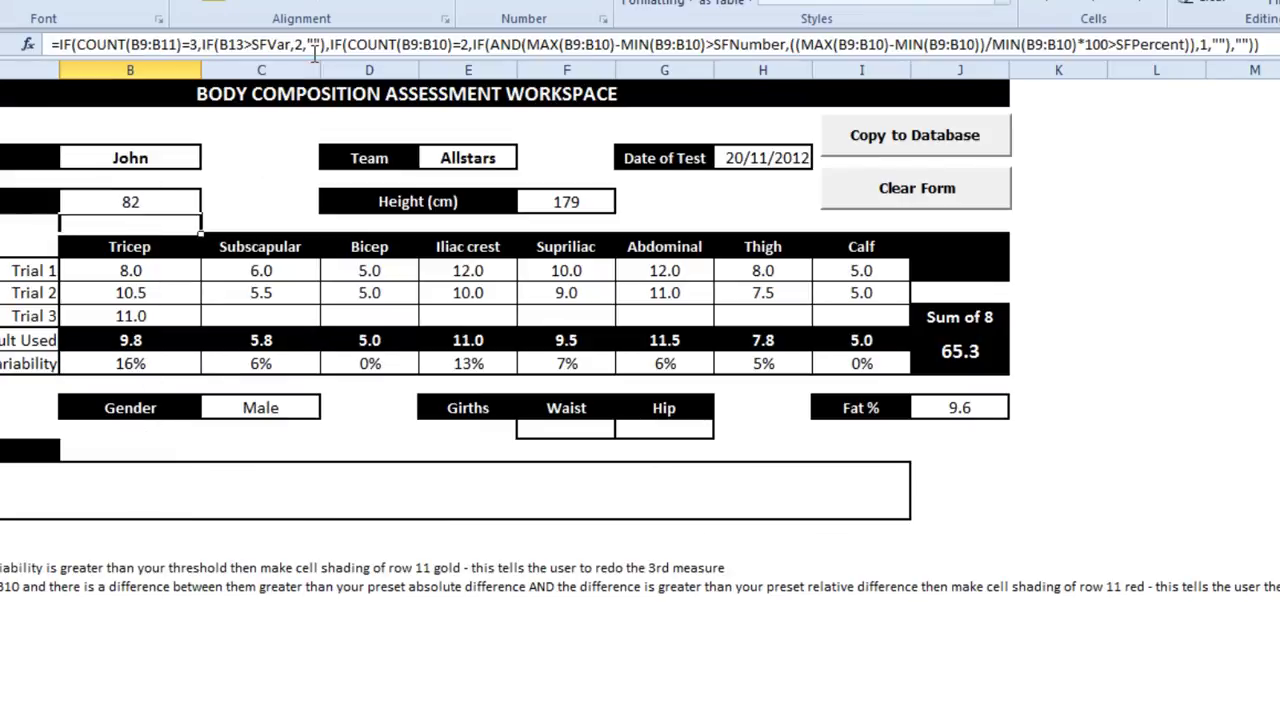
{"action": "left_click_drag", "start_coordinate": [323, 44], "coordinate": [80, 44]}
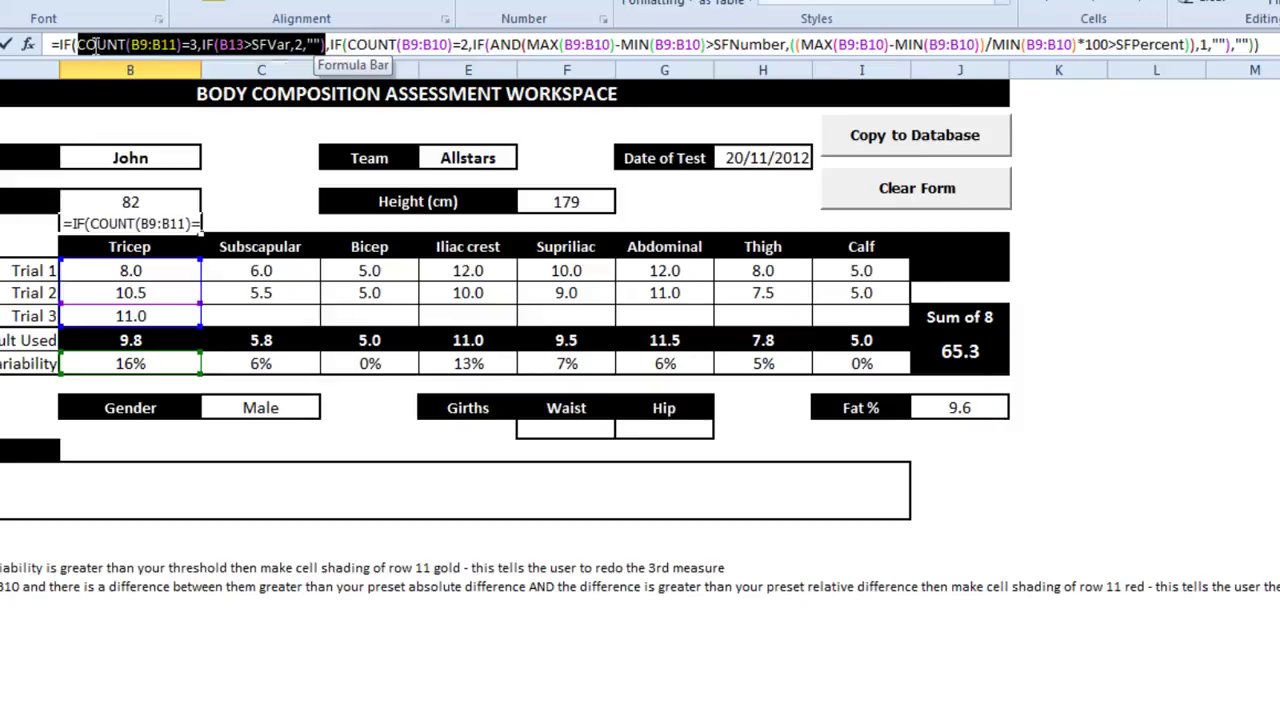
{"action": "left_click_drag", "start_coordinate": [197, 44], "coordinate": [79, 44]}
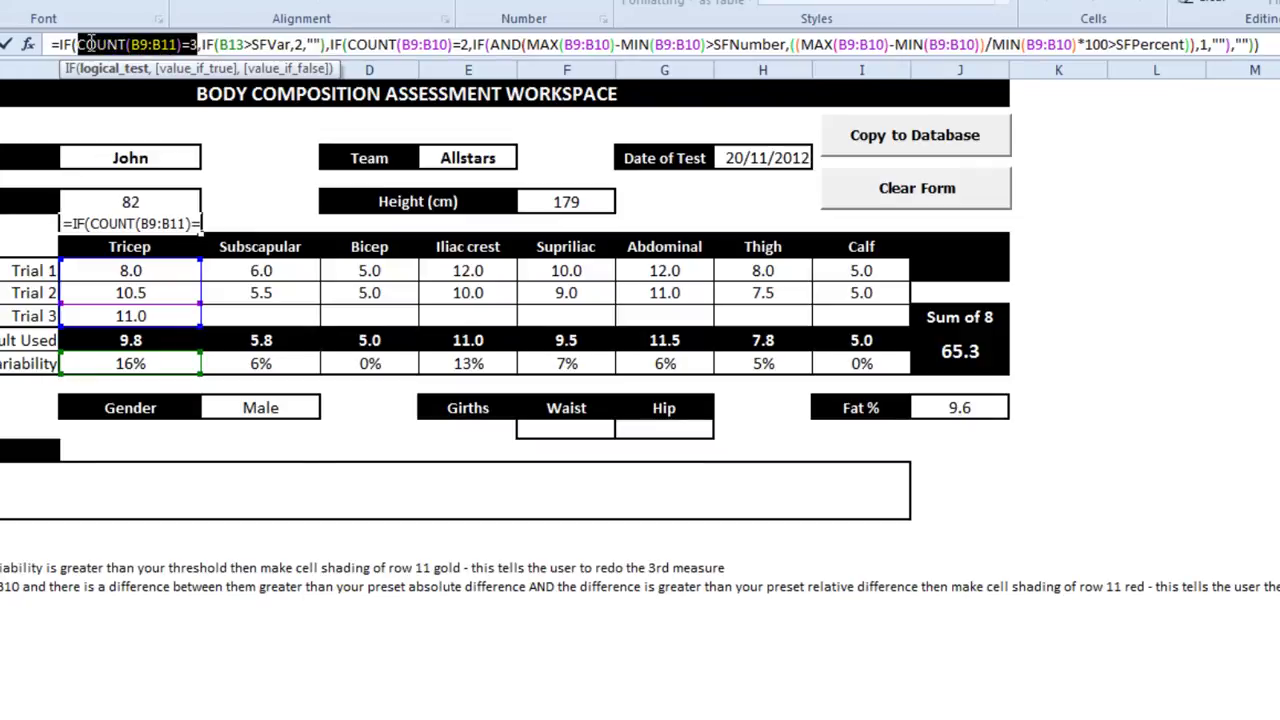
{"action": "key", "text": "F9"}
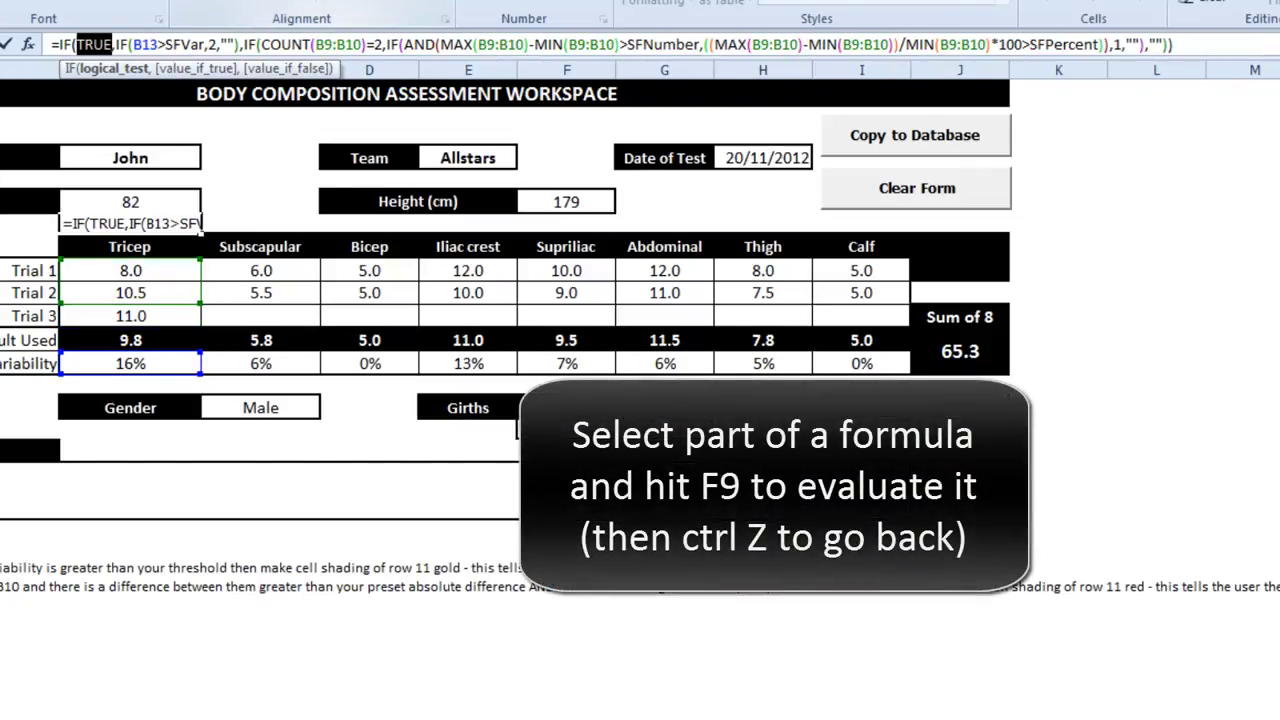
{"action": "key", "text": "ctrl+z"}
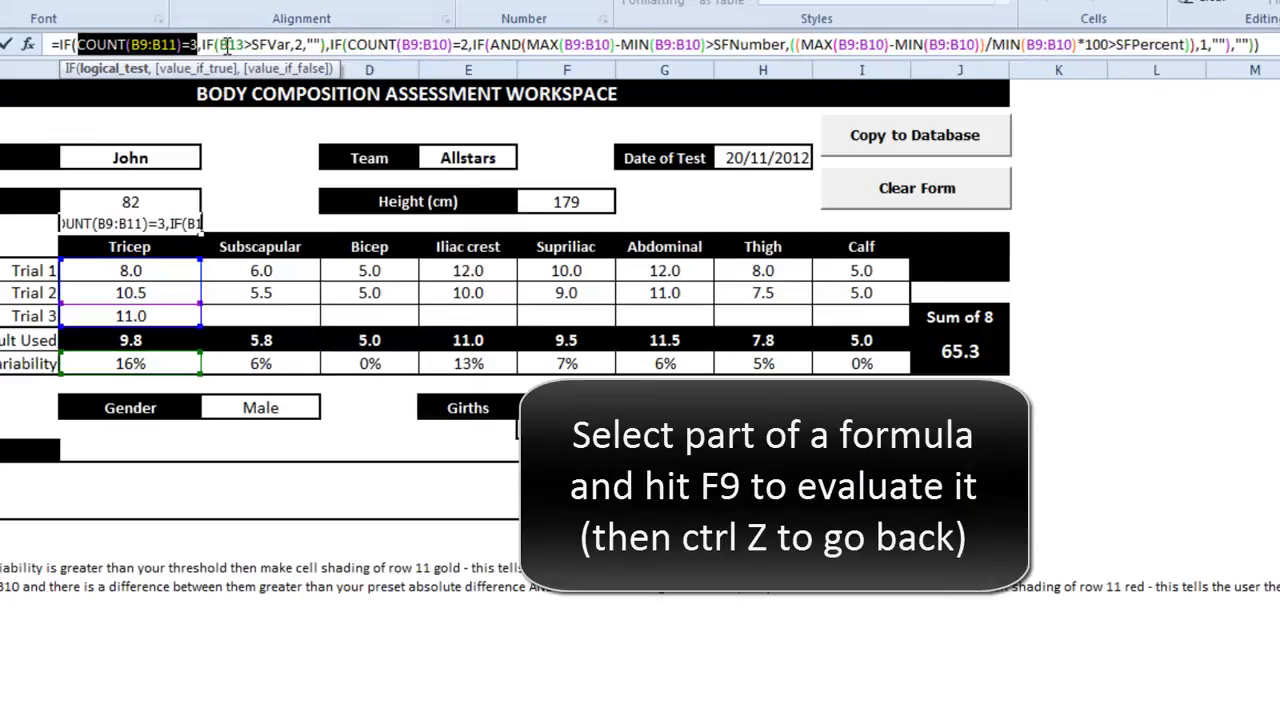
Evaluate the B13>SFVar comparison inside the B7 formula in place and restore the original expression
{"action": "left_click_drag", "start_coordinate": [219, 44], "coordinate": [293, 44]}
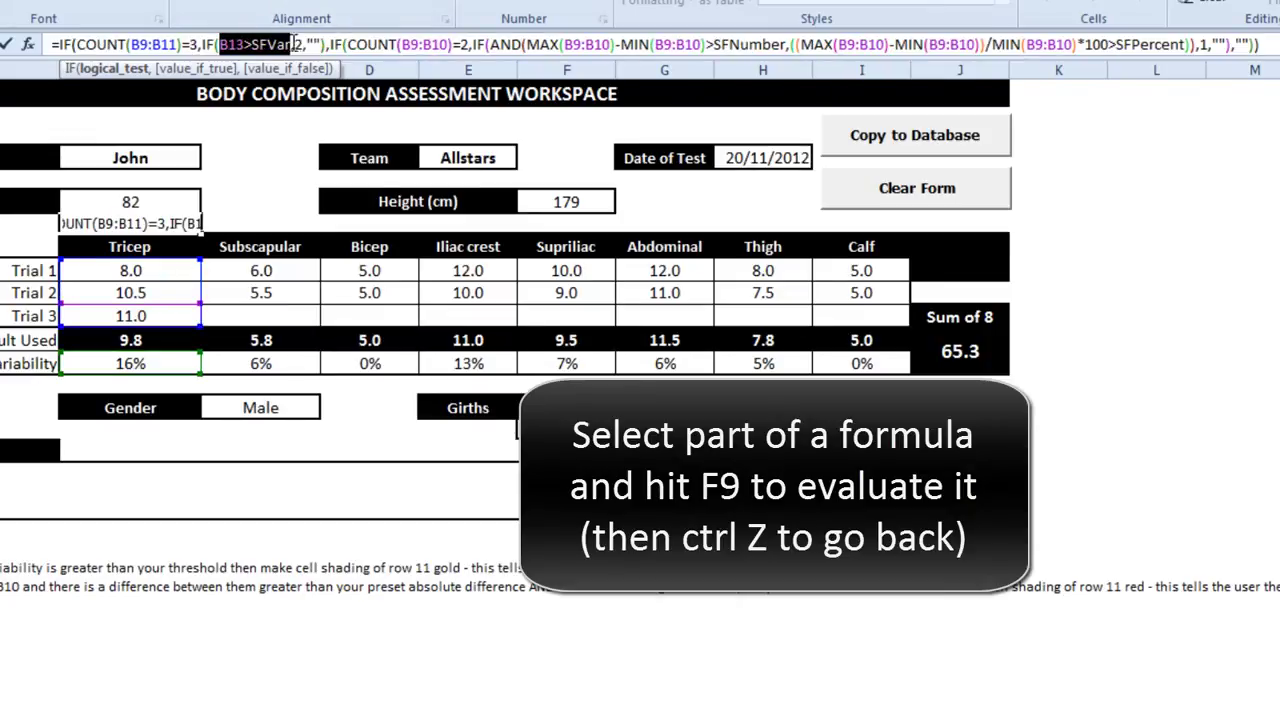
{"action": "left_click_drag", "start_coordinate": [293, 44], "coordinate": [294, 44]}
{"action": "key", "text": "F9"}
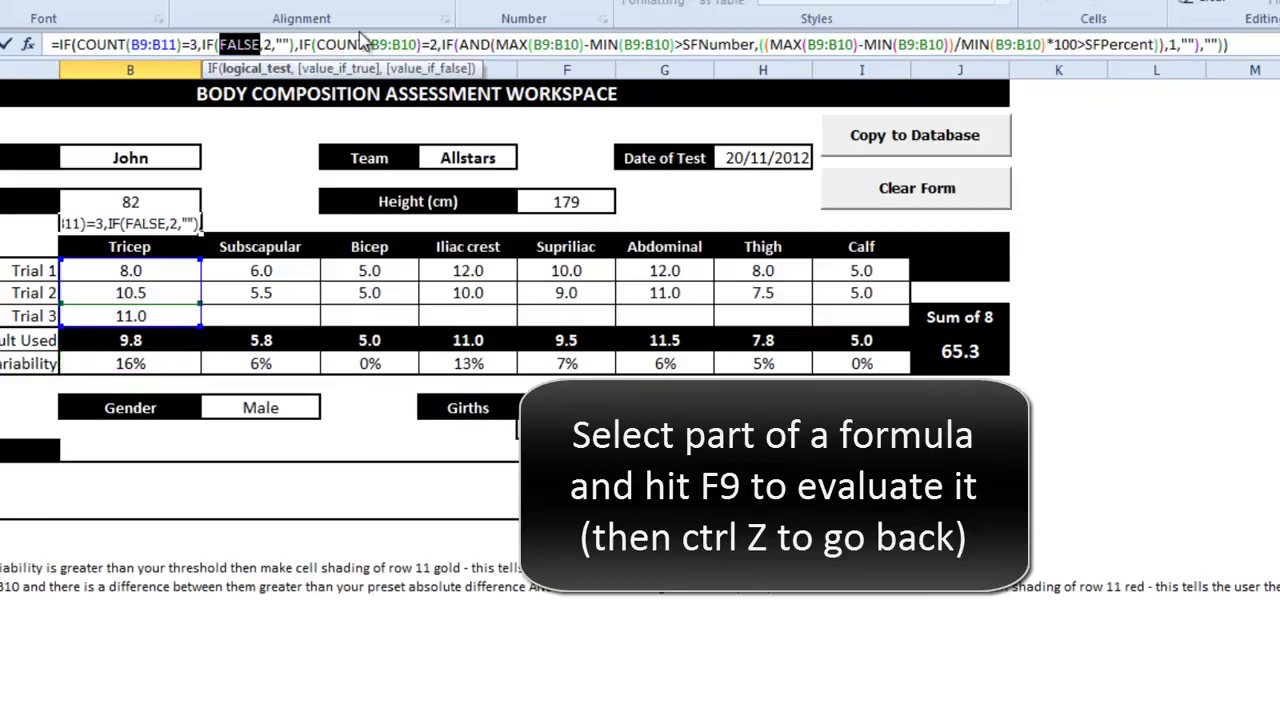
{"action": "key", "text": "ctrl+z"}
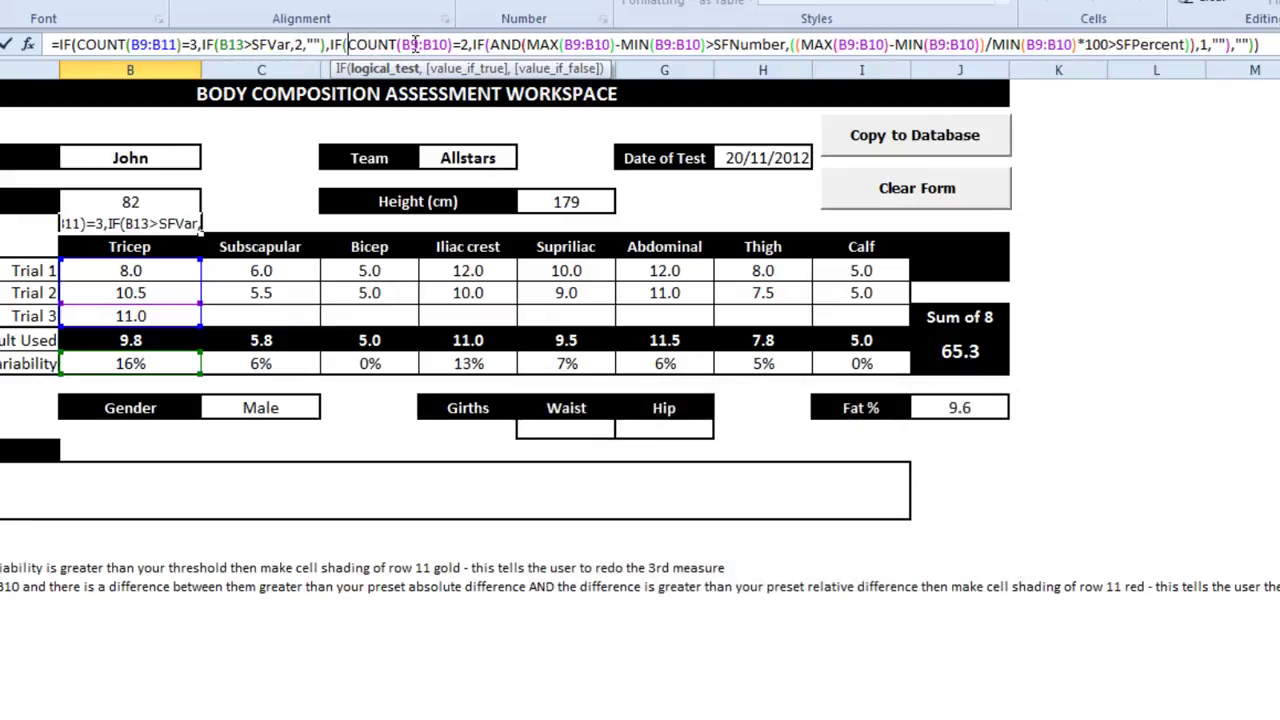
Evaluate the SFNumber name in the two-measurement part of the B7 formula, restore it and leave the formula unchanged
{"action": "left_click", "coordinate": [352, 42]}
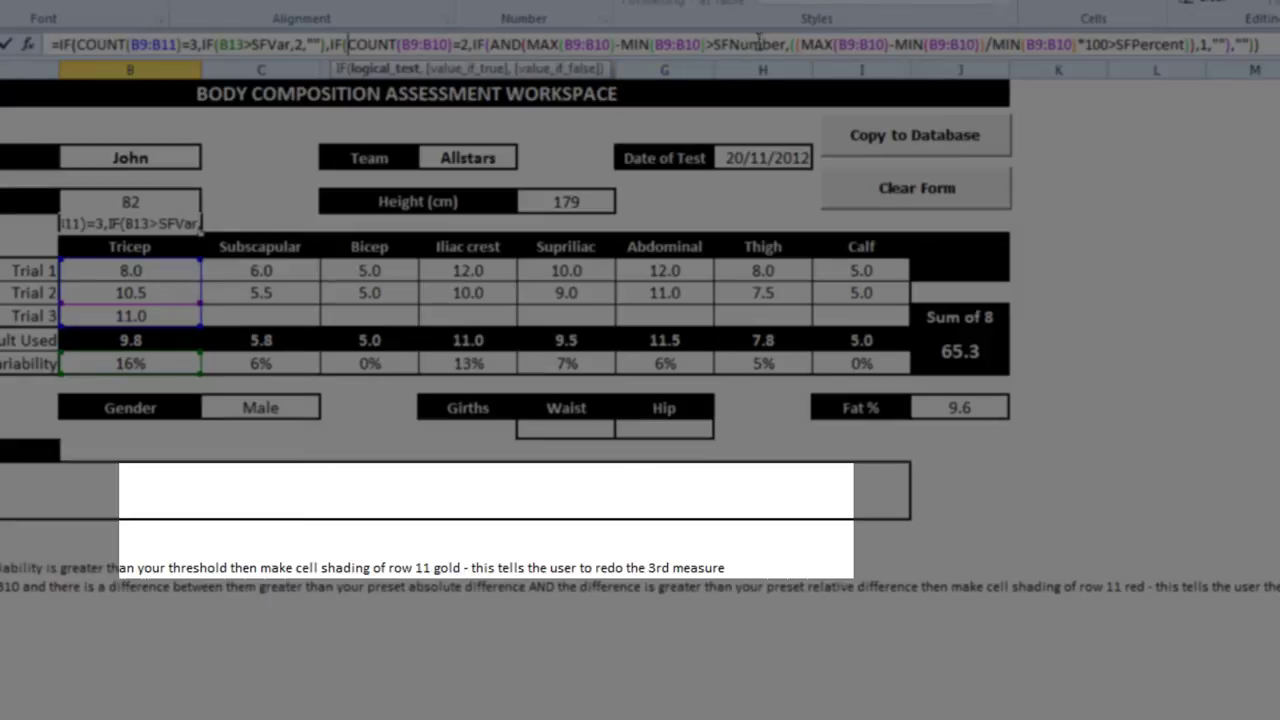
{"action": "left_click_drag", "start_coordinate": [714, 44], "coordinate": [787, 44]}
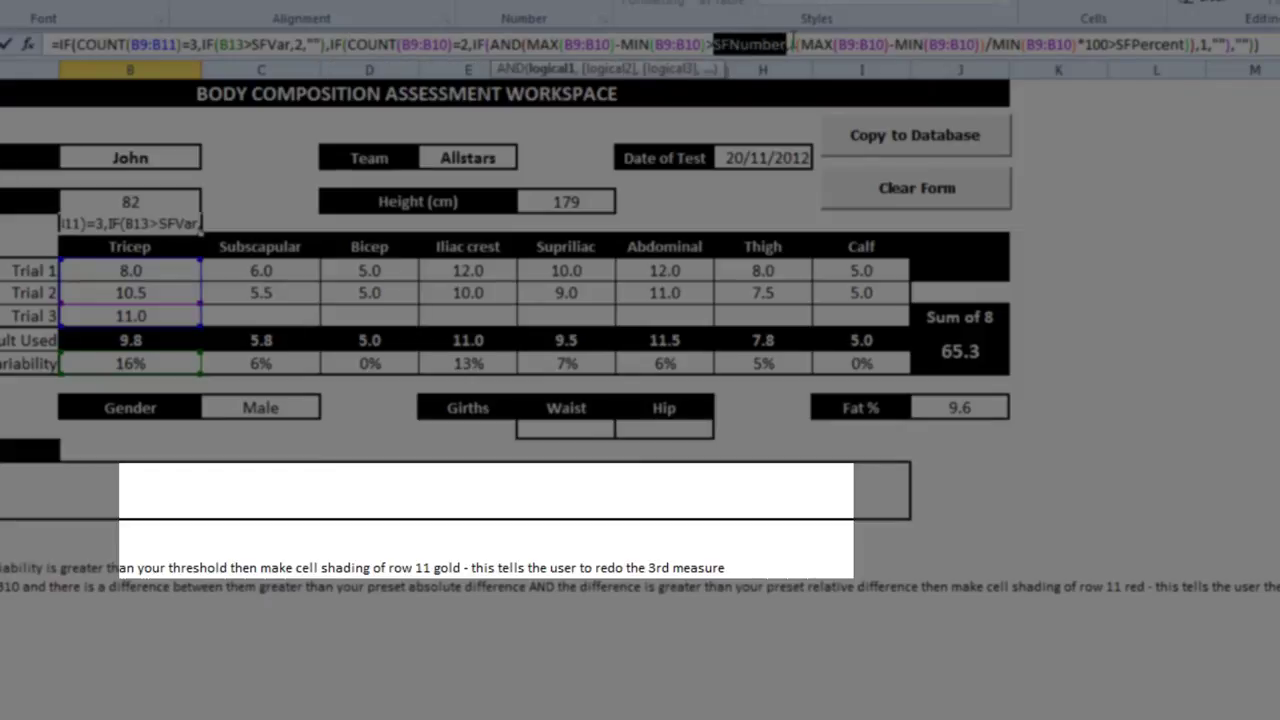
{"action": "type", "text": "2"}
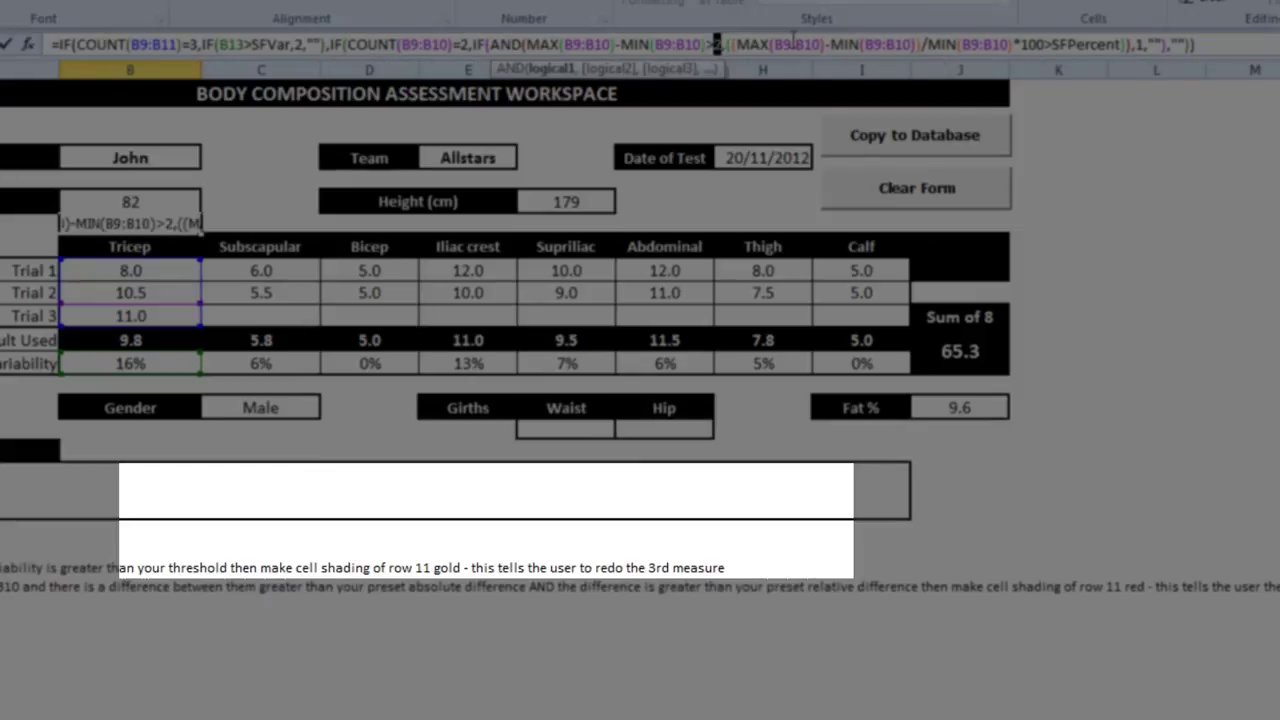
{"action": "key", "text": "ctrl+z"}
{"action": "key", "text": "Escape"}
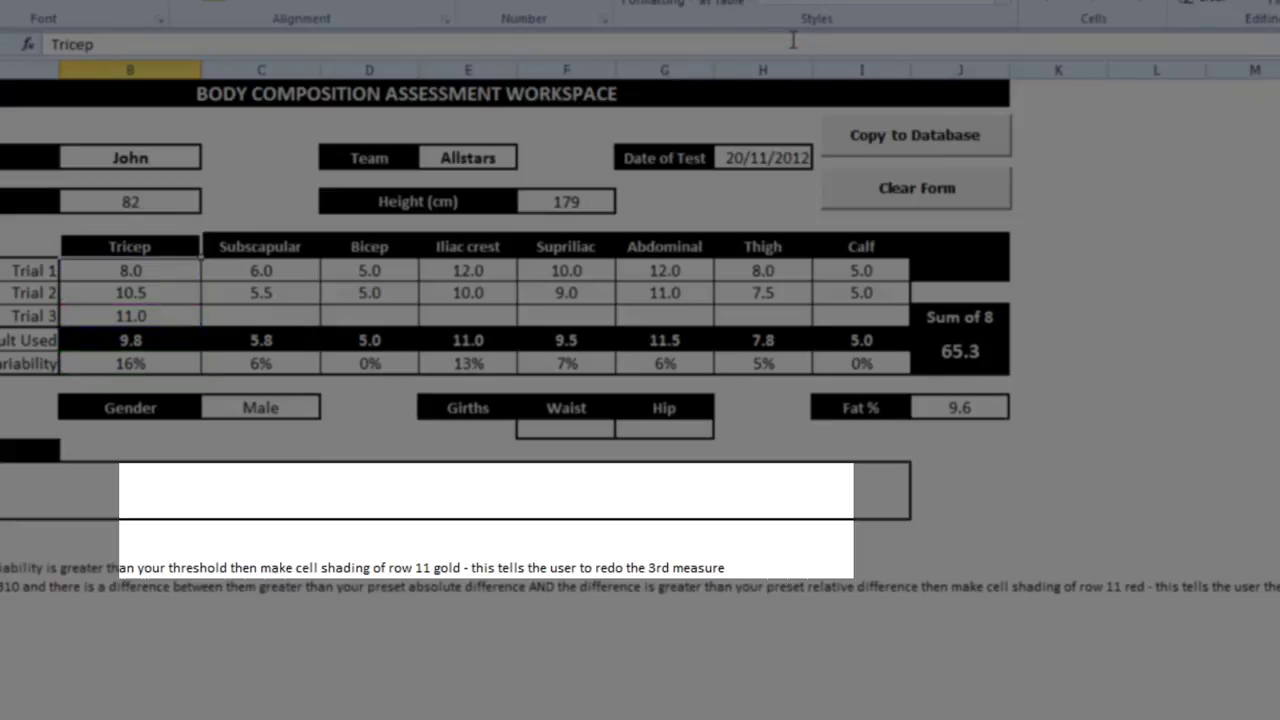
Check the Absolute Difference threshold cell on the ControlPanel sheet and return to the Workspace sheet
{"action": "key", "text": "ctrl+Page_Down"}
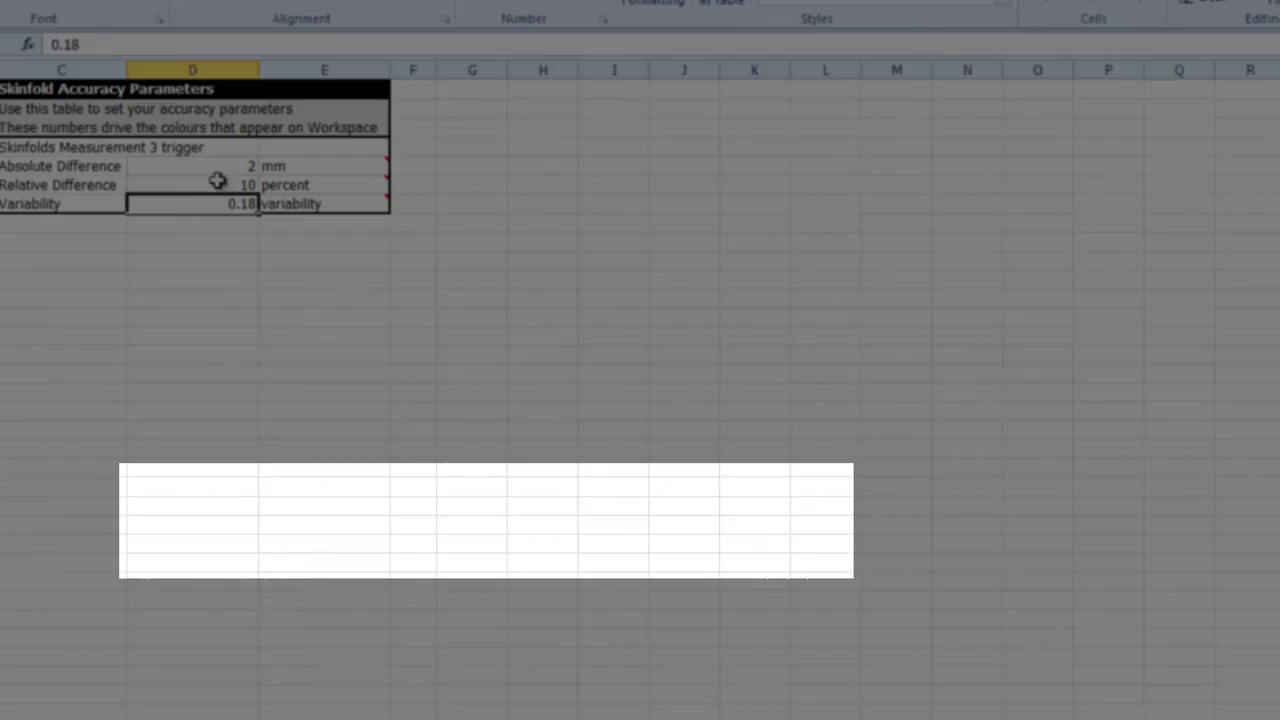
{"action": "left_click", "coordinate": [220, 165]}
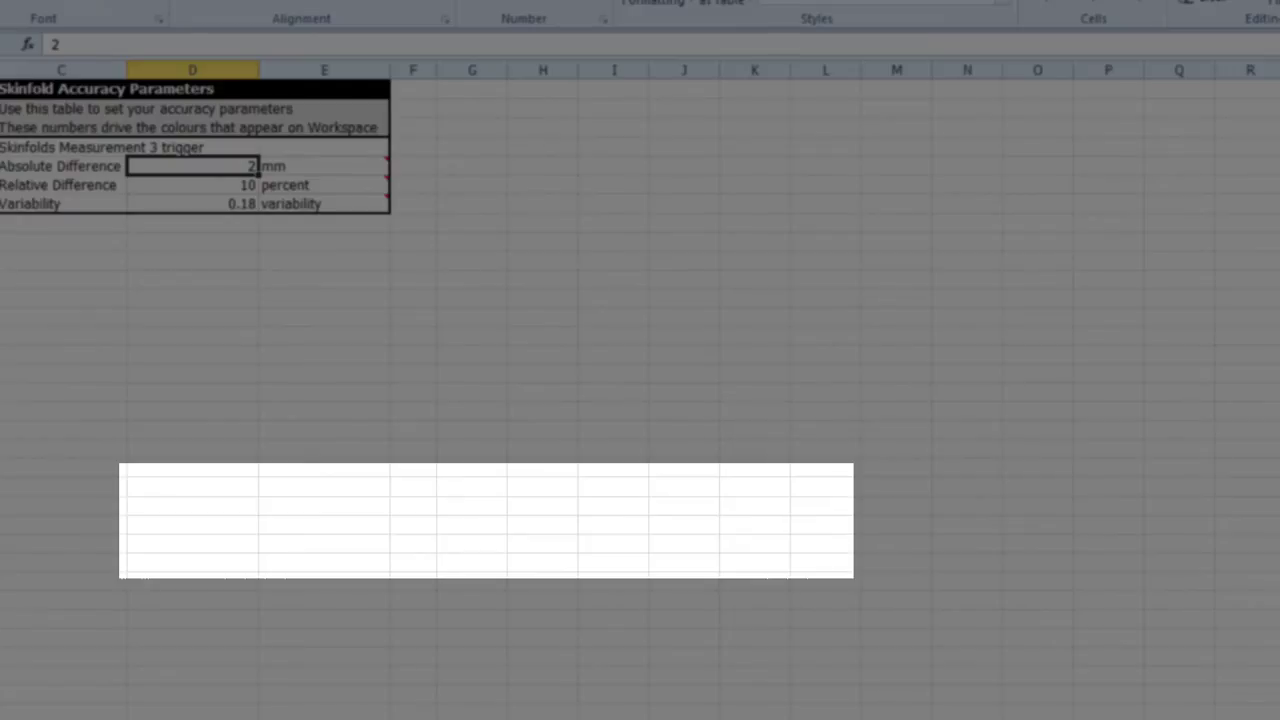
{"action": "key", "text": "ctrl+Page_Up"}
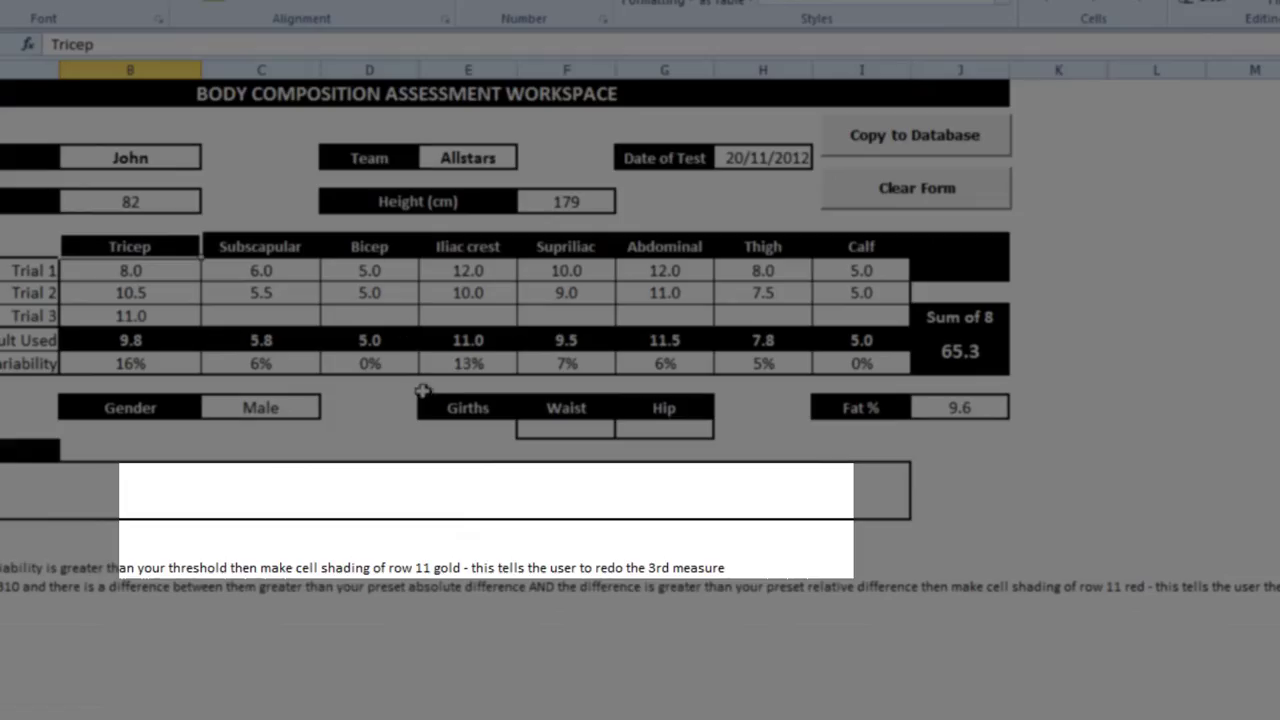
Review the B7 trigger formula alongside the Tricep Trial 3 cell B11 whose colour it drives
{"action": "left_click", "coordinate": [155, 224]}
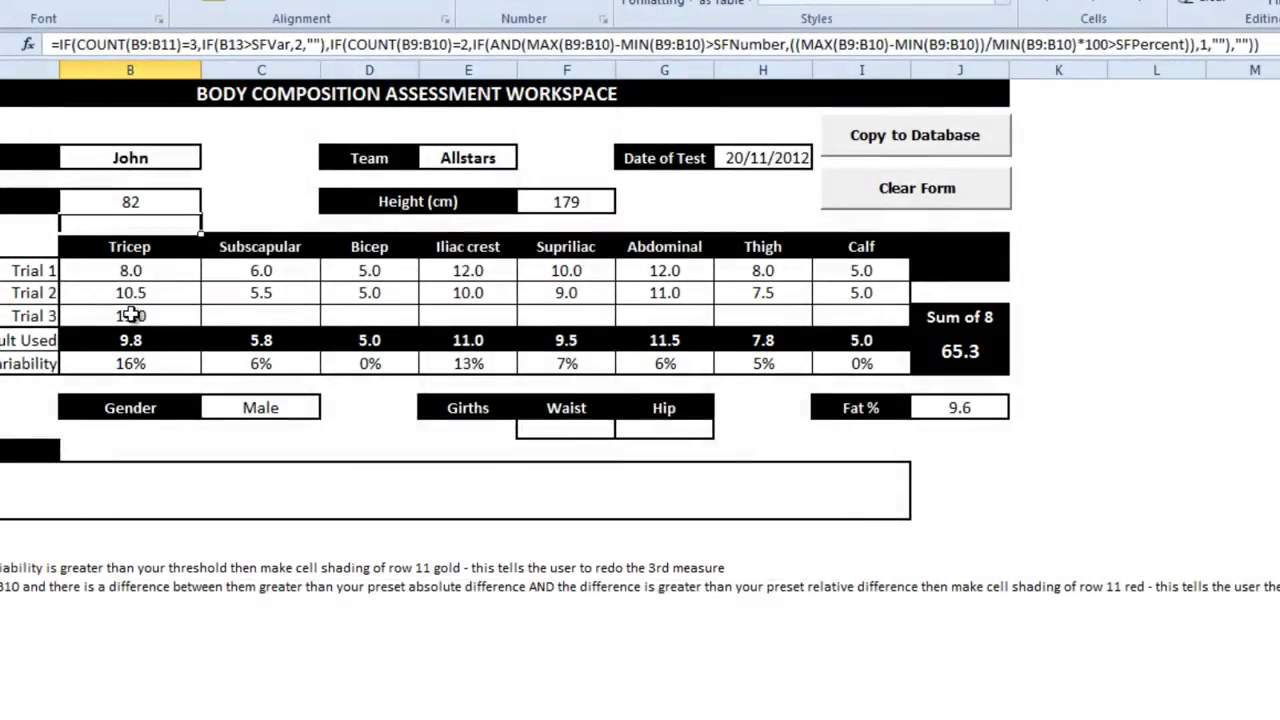
{"action": "left_click", "coordinate": [128, 318]}
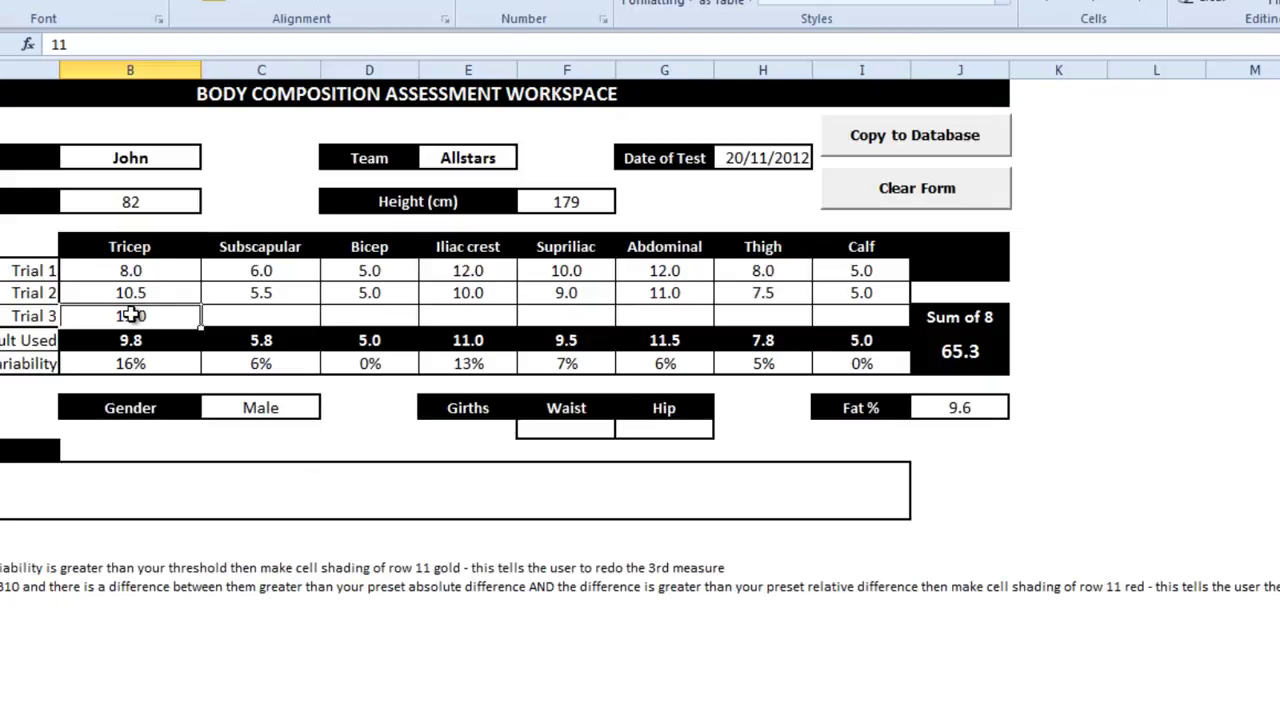
{"action": "left_click", "coordinate": [145, 221]}
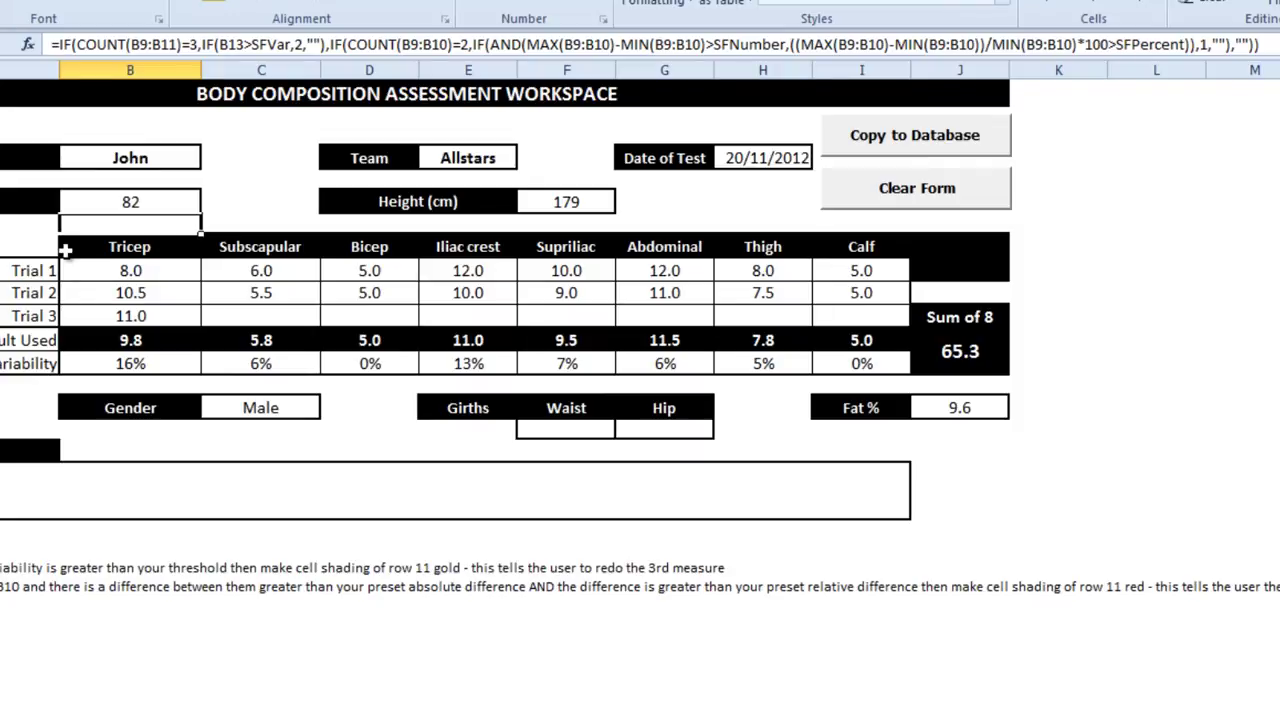
{"action": "left_click", "coordinate": [93, 314]}
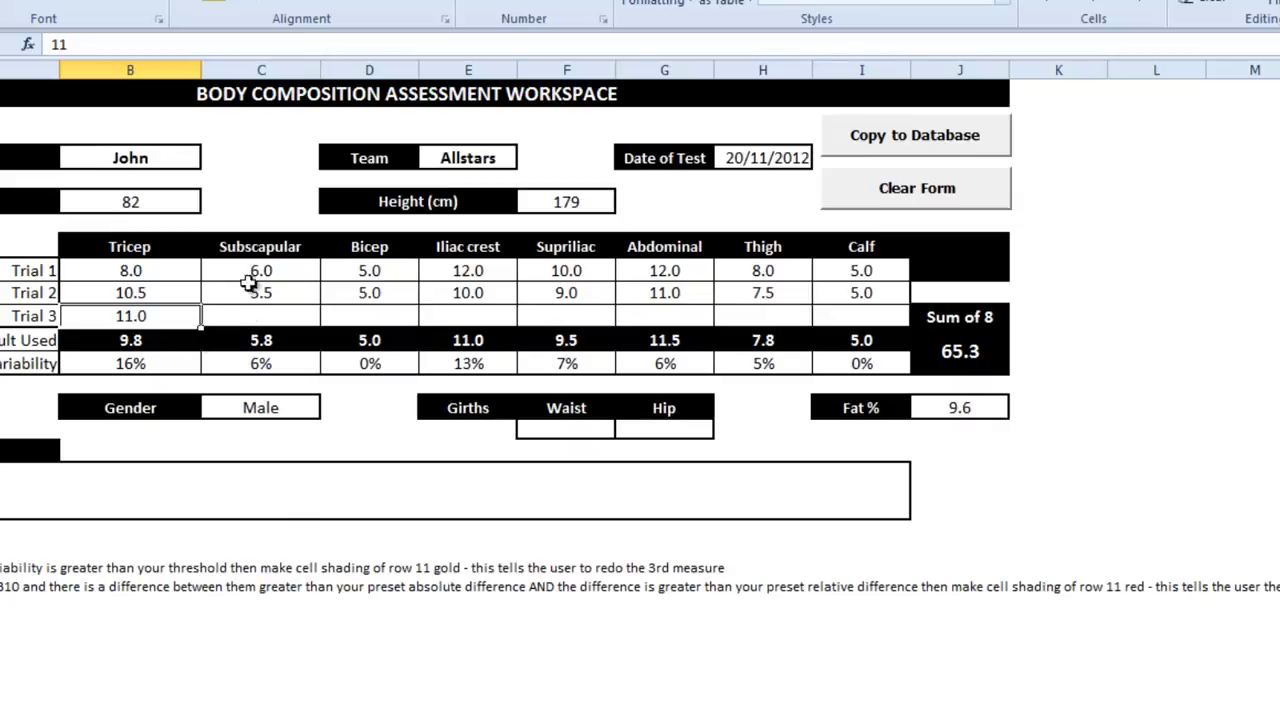
Review the conditional formatting rules applied to the Trial 3 cells B11:I11 in the rules manager and close it
{"action": "left_click_drag", "start_coordinate": [256, 310], "coordinate": [886, 315]}
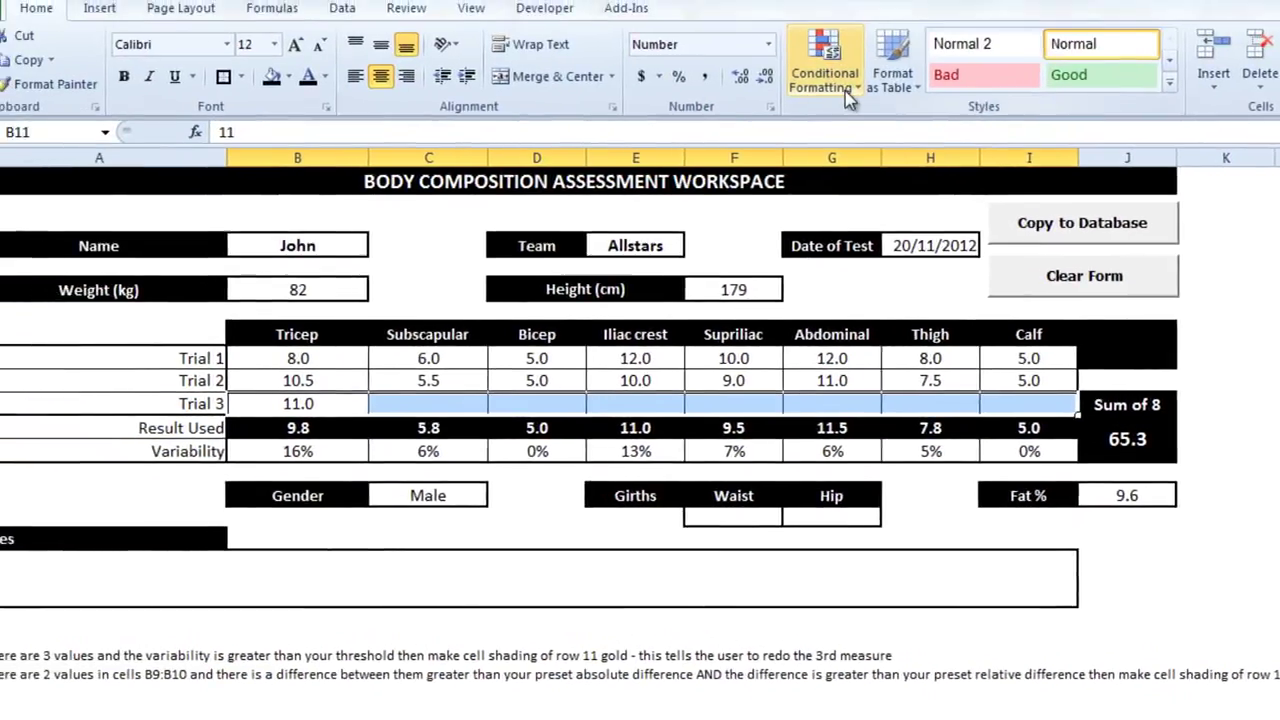
{"action": "left_click", "coordinate": [683, 1]}
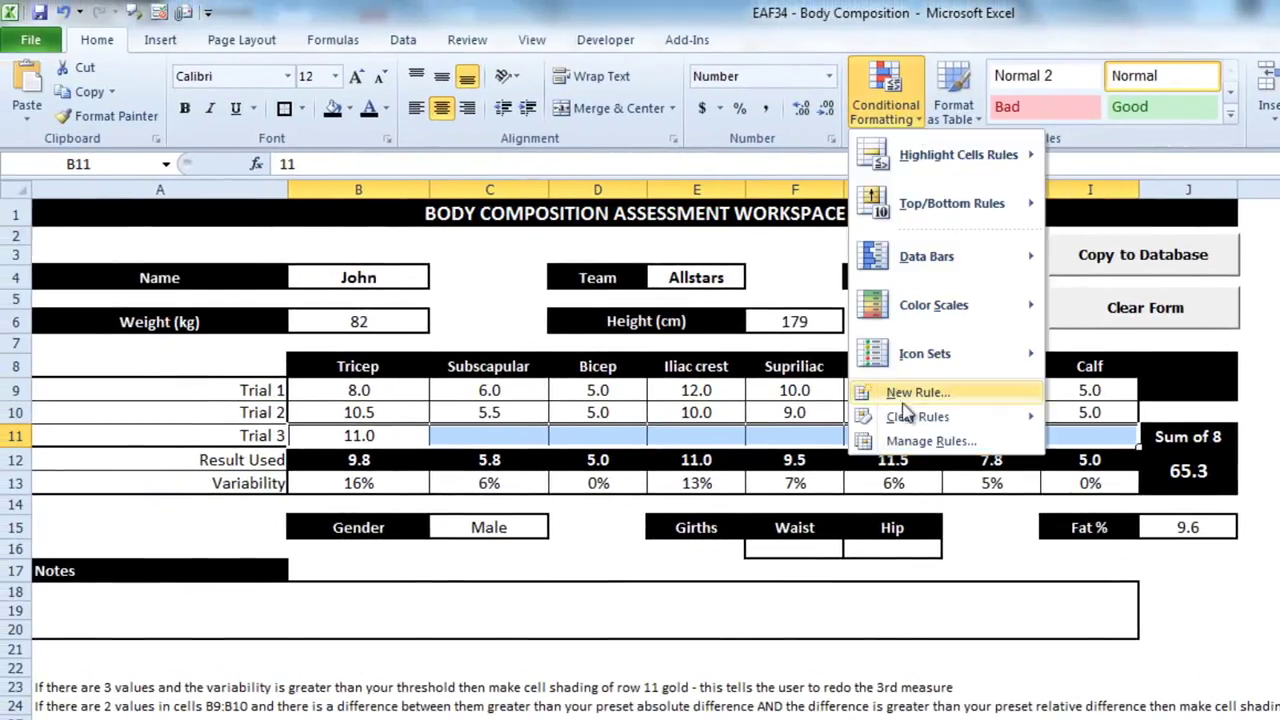
{"action": "left_click", "coordinate": [912, 441]}
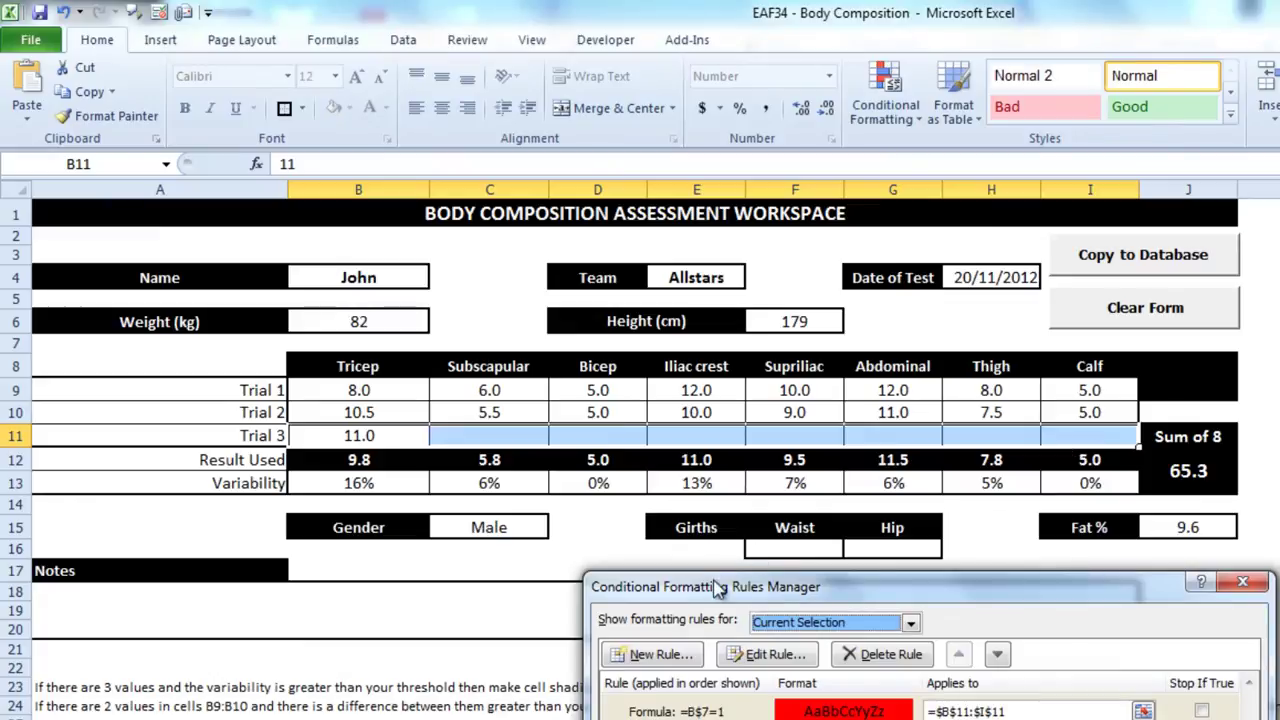
{"action": "left_click_drag", "start_coordinate": [720, 594], "coordinate": [300, 78]}
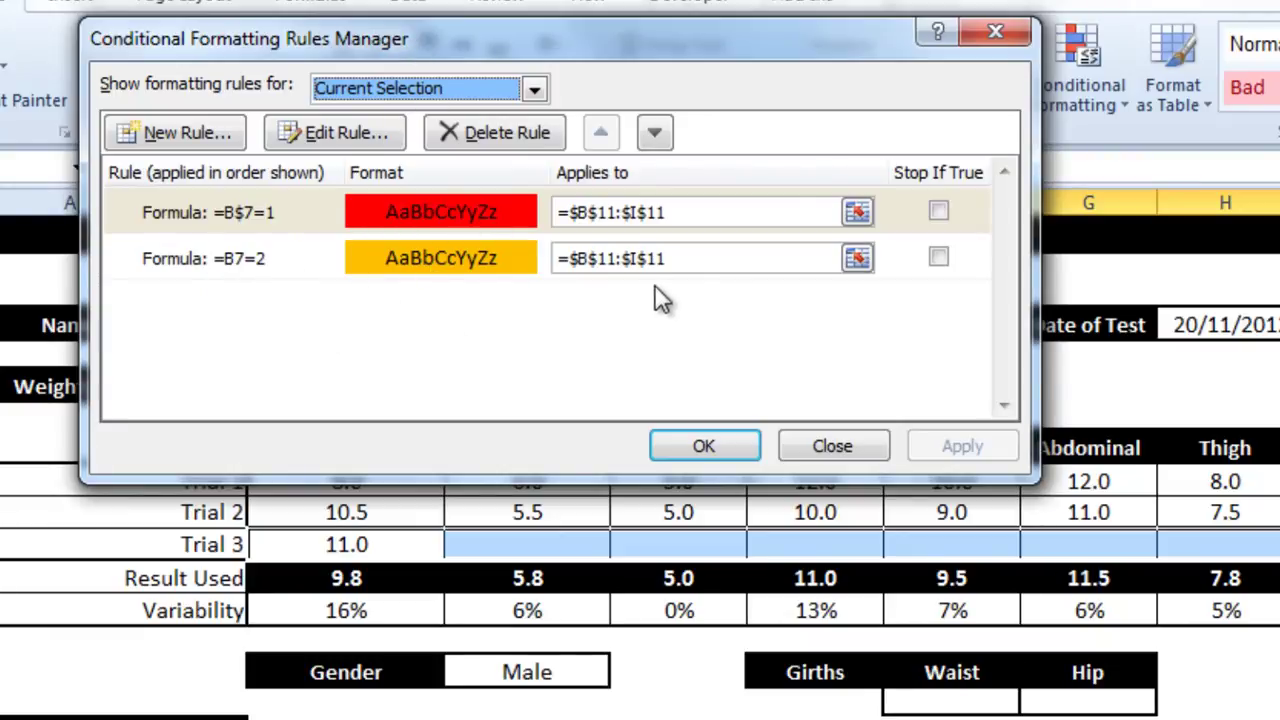
{"action": "left_click", "coordinate": [838, 450]}
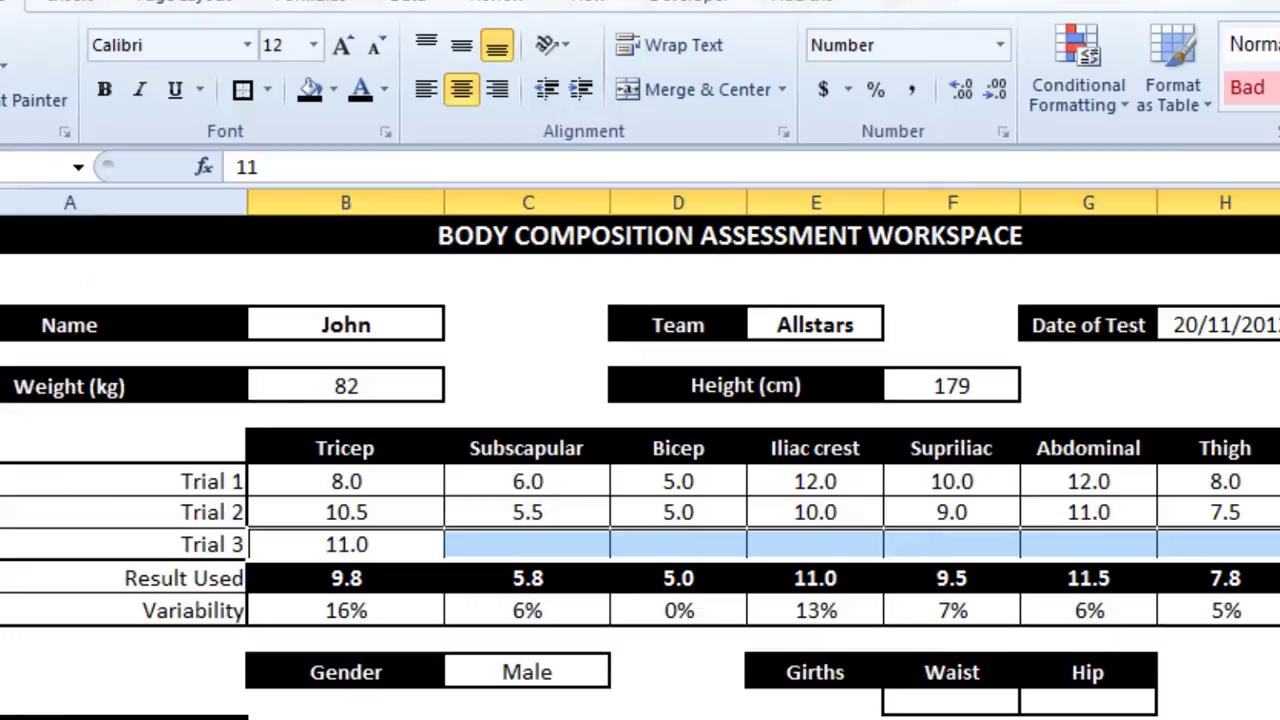
Select the row 7 trigger cells and set the Tricep Trial 3 value in B11 to 16
{"action": "left_click", "coordinate": [357, 432]}
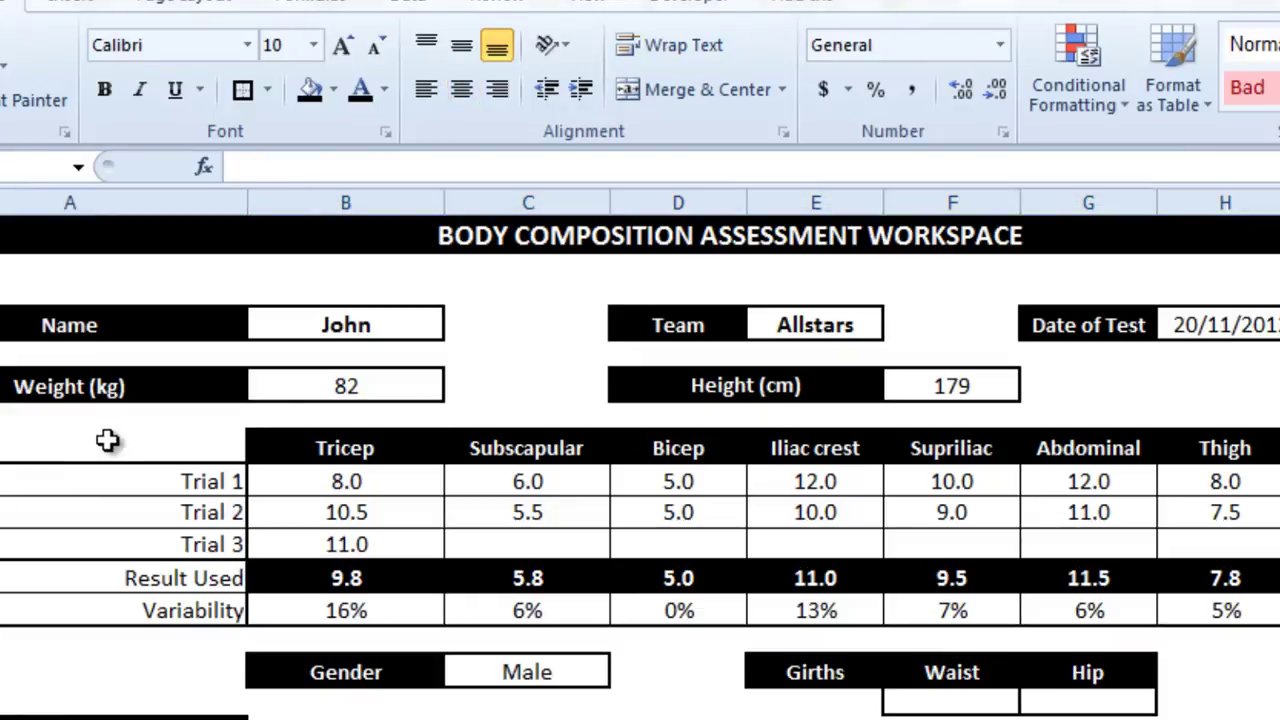
{"action": "left_click", "coordinate": [2, 416]}
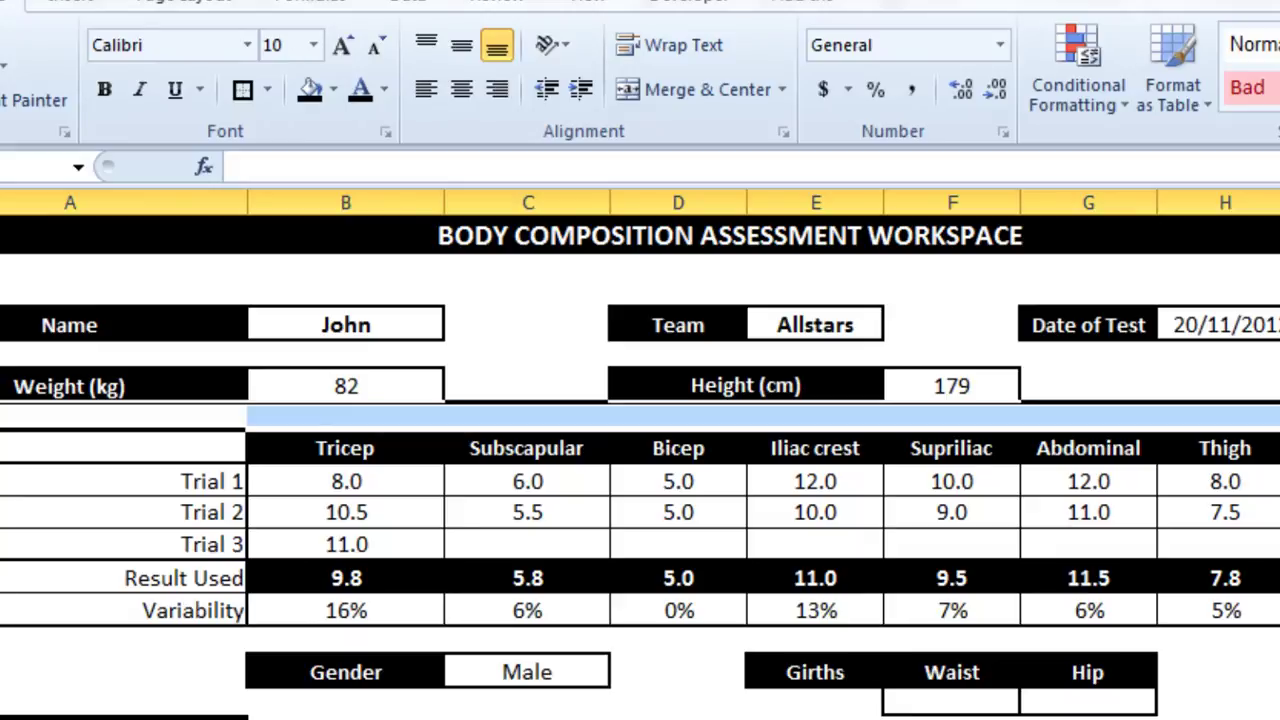
{"action": "left_click", "coordinate": [700, 556]}
{"action": "left_click", "coordinate": [397, 543]}
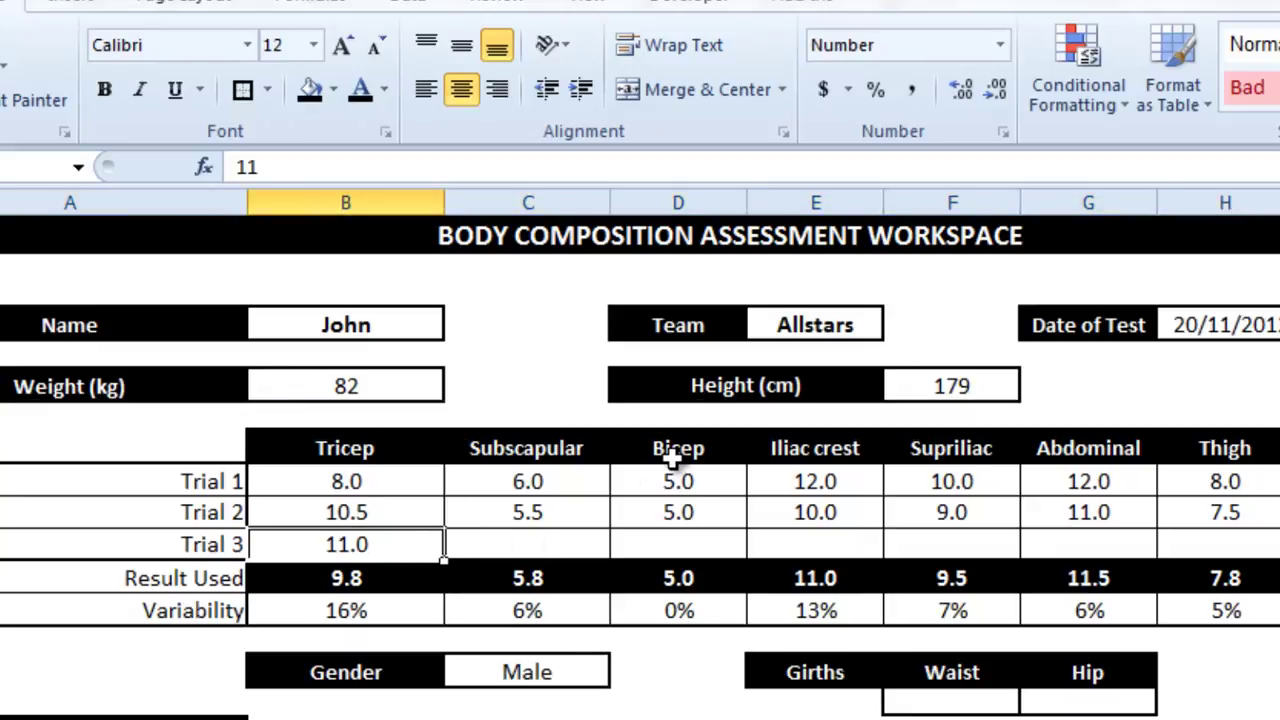
{"action": "type", "text": "16"}
{"action": "key", "text": "Return"}
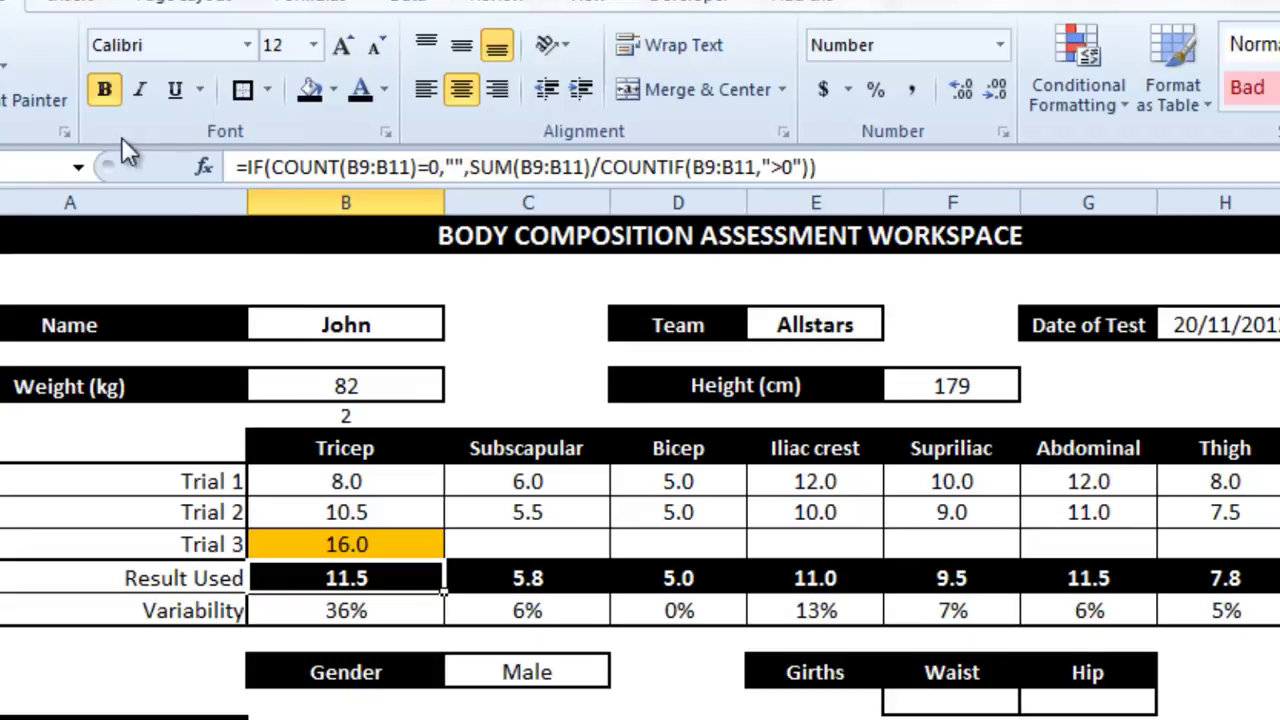
Select row 7 again and enter 10 as the Bicep Trial 3 value in D11
{"action": "left_click", "coordinate": [2, 415]}
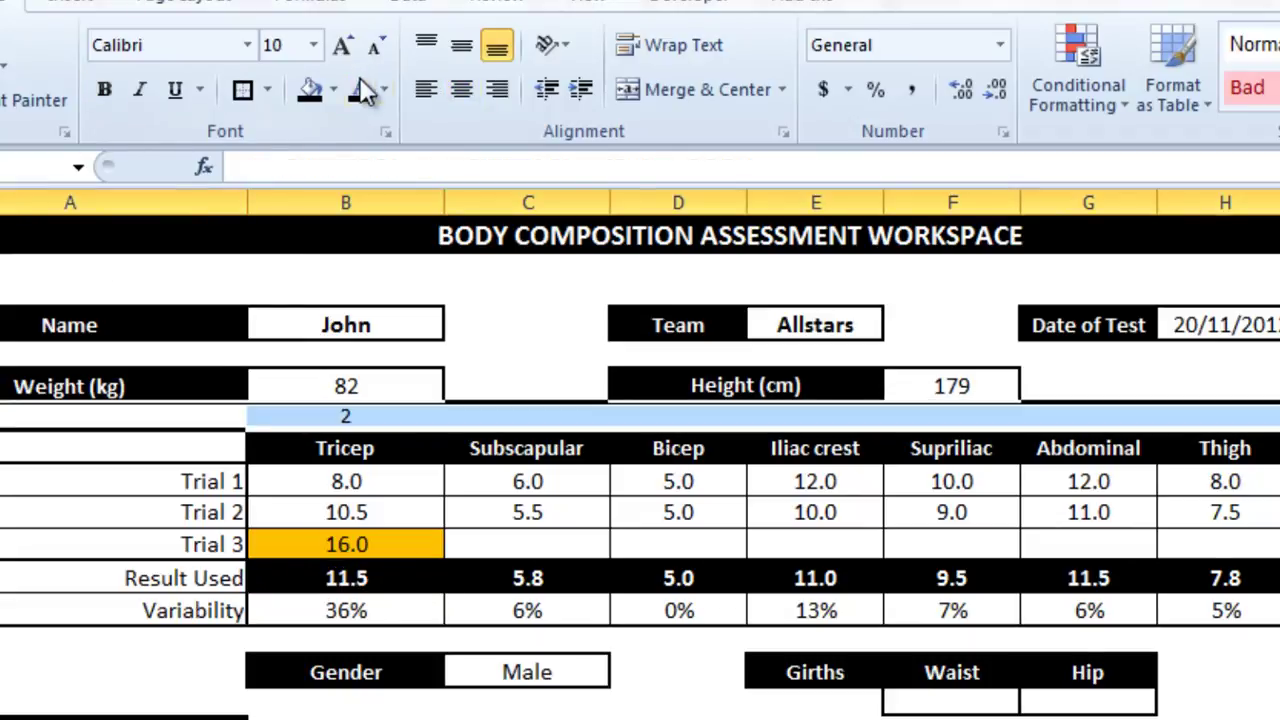
{"action": "left_click", "coordinate": [663, 552]}
{"action": "type", "text": "10"}
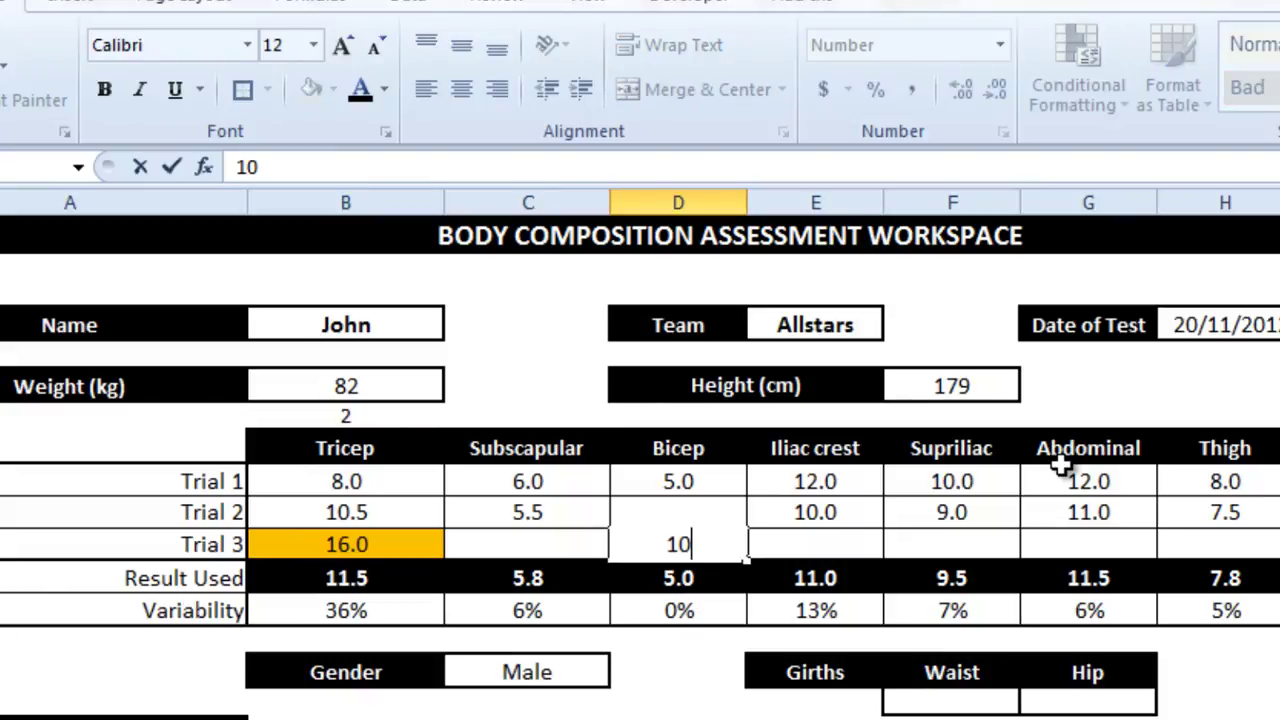
{"action": "key", "text": "Return"}
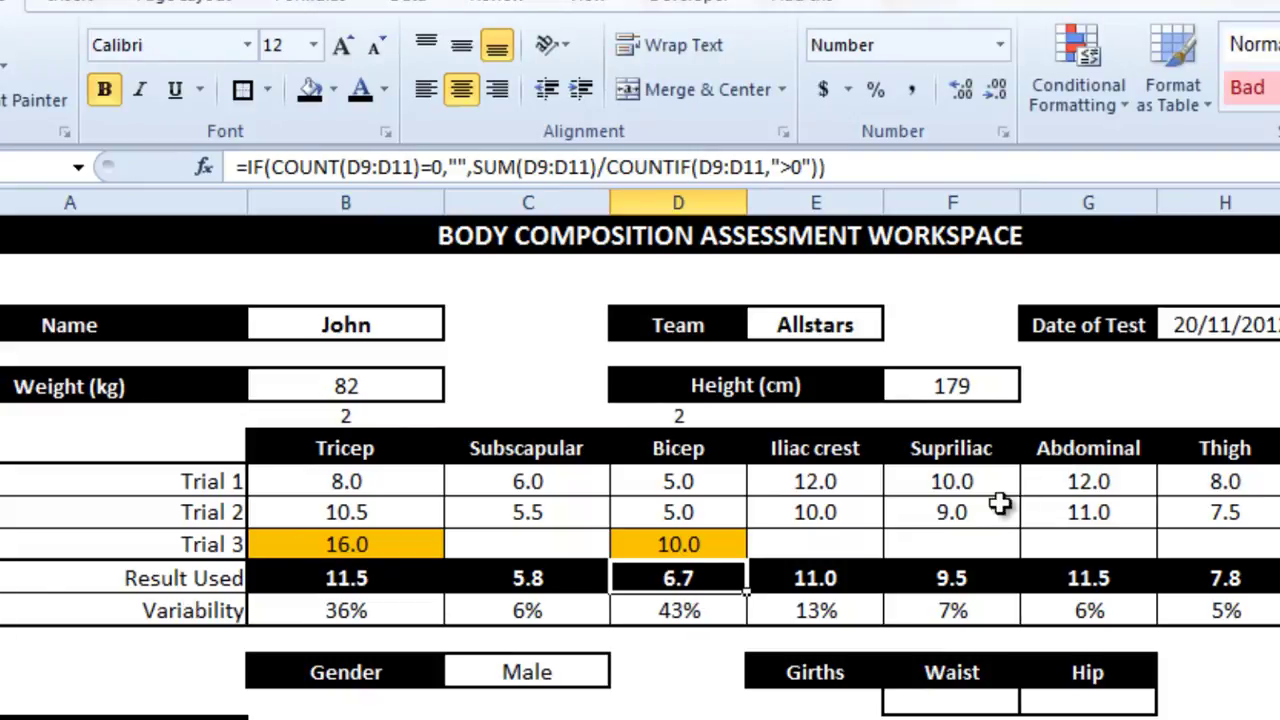
Set the Iliac crest Trial 2 value in E10 to 6 and select the row 7 trigger cells
{"action": "left_click", "coordinate": [877, 503]}
{"action": "type", "text": "6"}
{"action": "key", "text": "Return"}
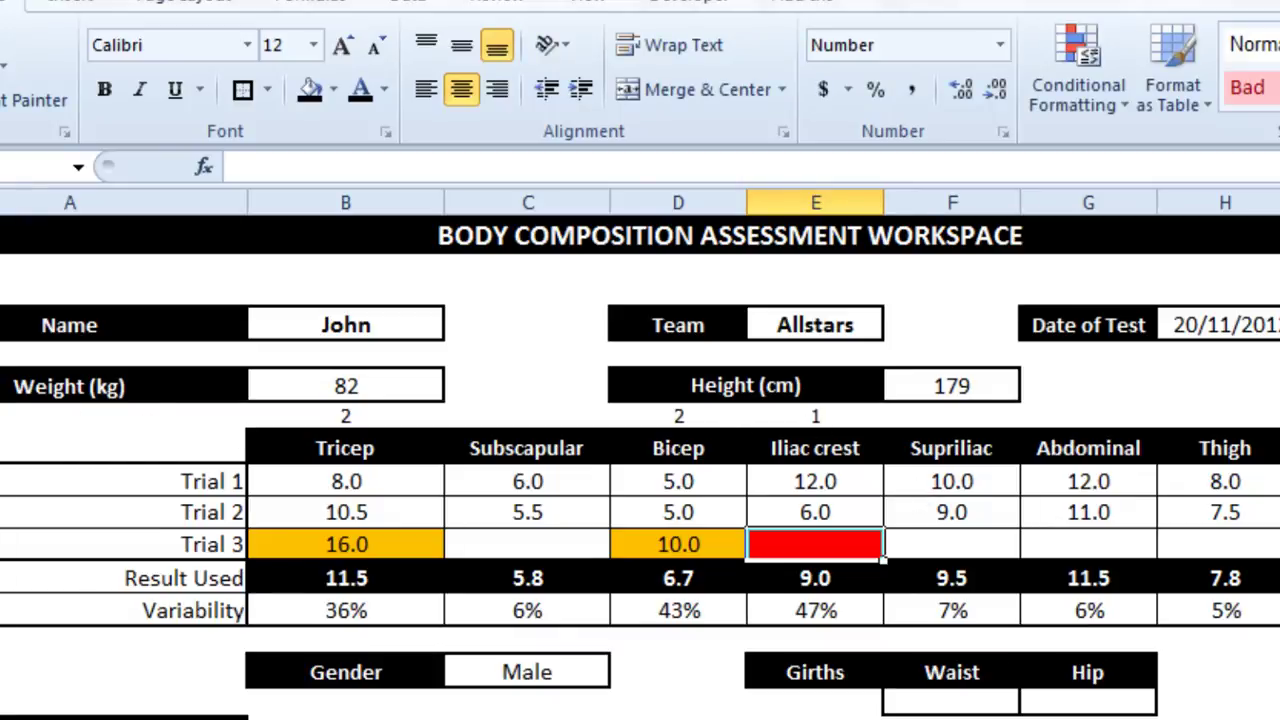
{"action": "left_click", "coordinate": [2, 416]}
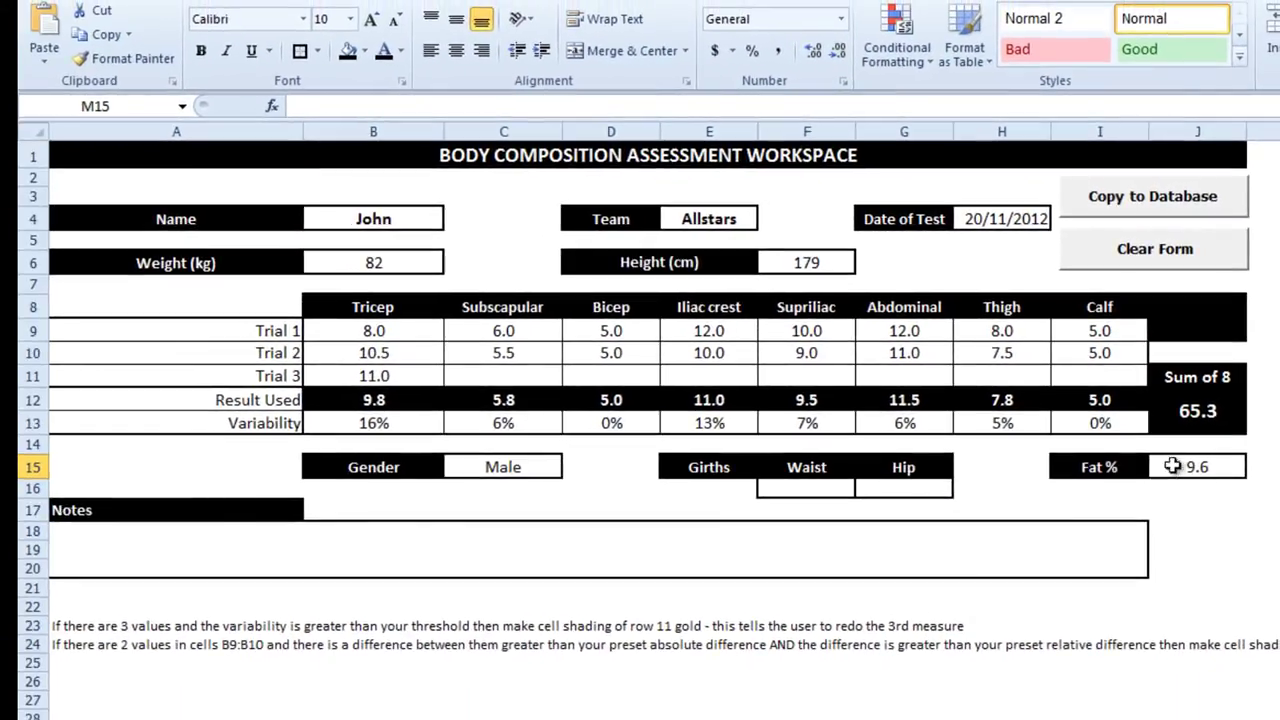
Look at the Notes box and trace the cells referenced by the Fat % formula in J15, leaving the formula unchanged
{"action": "left_click", "coordinate": [1172, 466]}
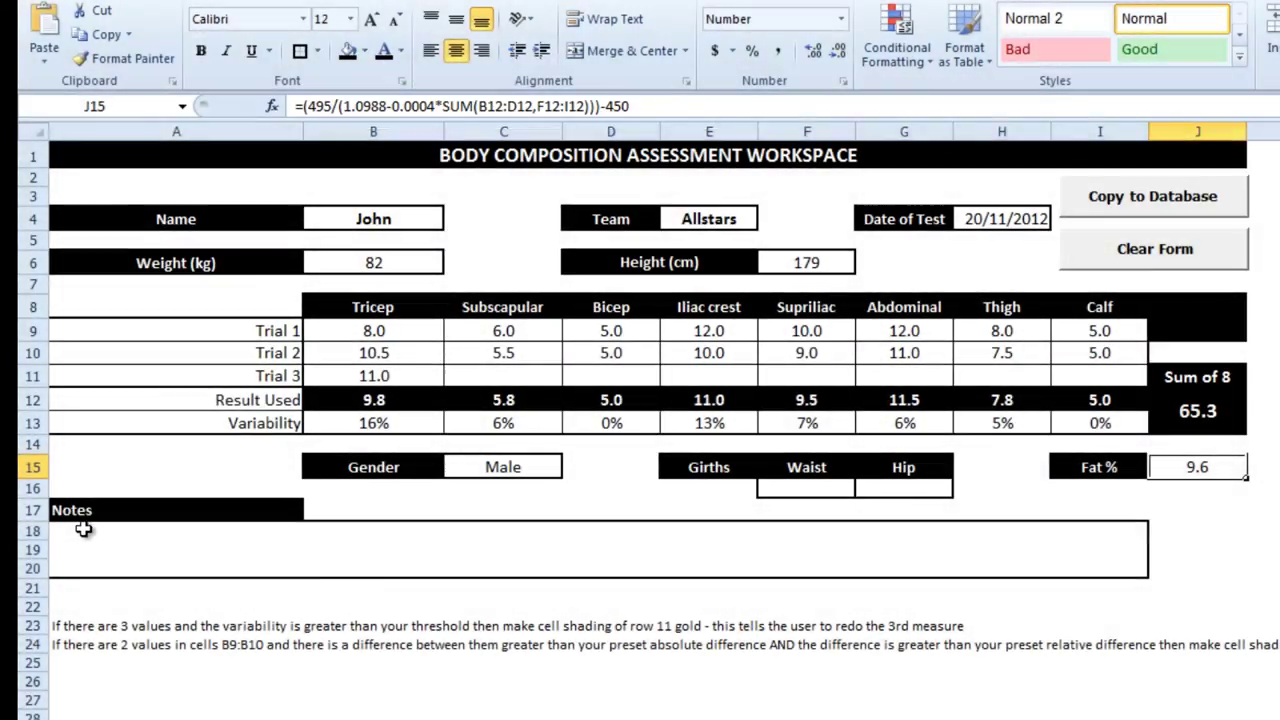
{"action": "left_click", "coordinate": [83, 529]}
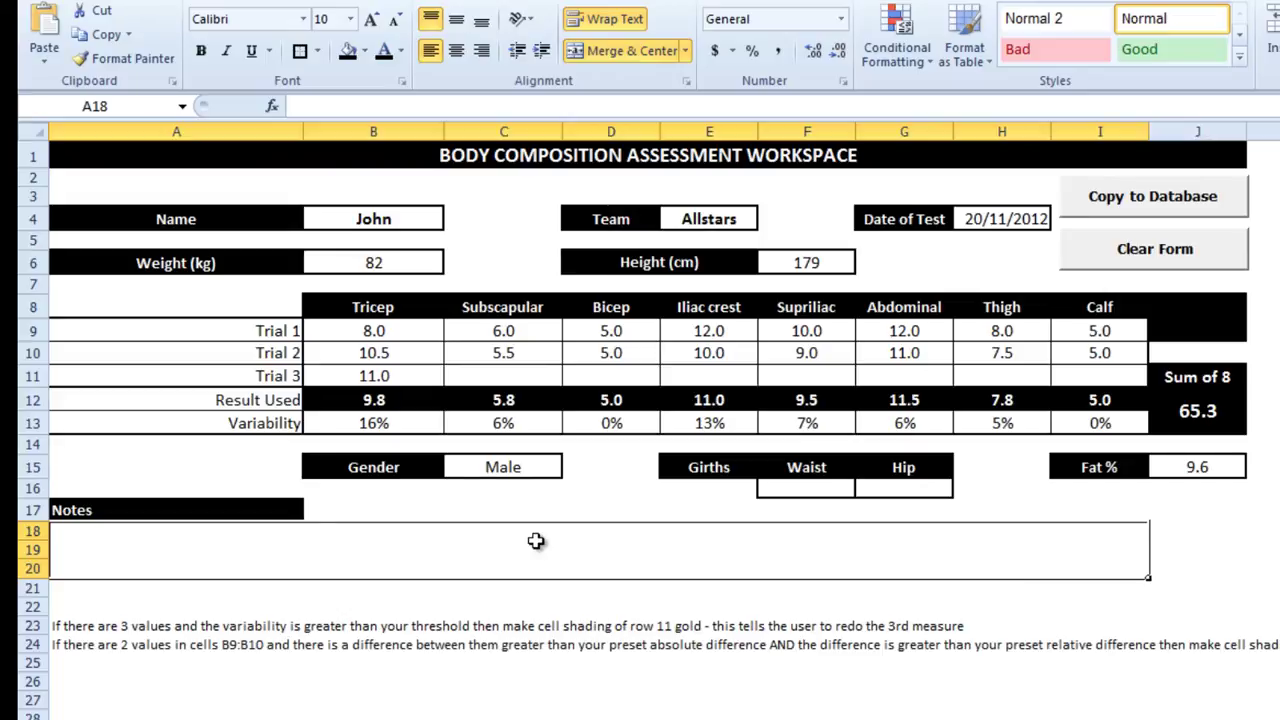
{"action": "left_click", "coordinate": [1185, 463]}
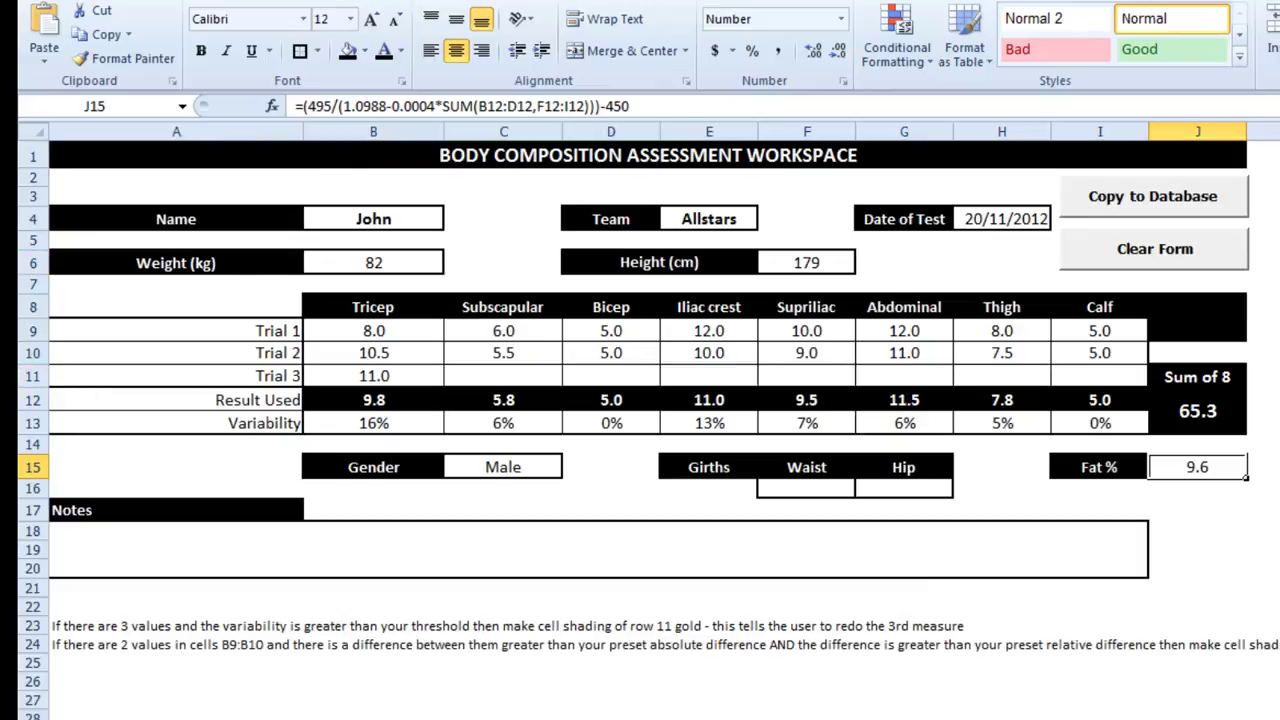
{"action": "left_click", "coordinate": [676, 104]}
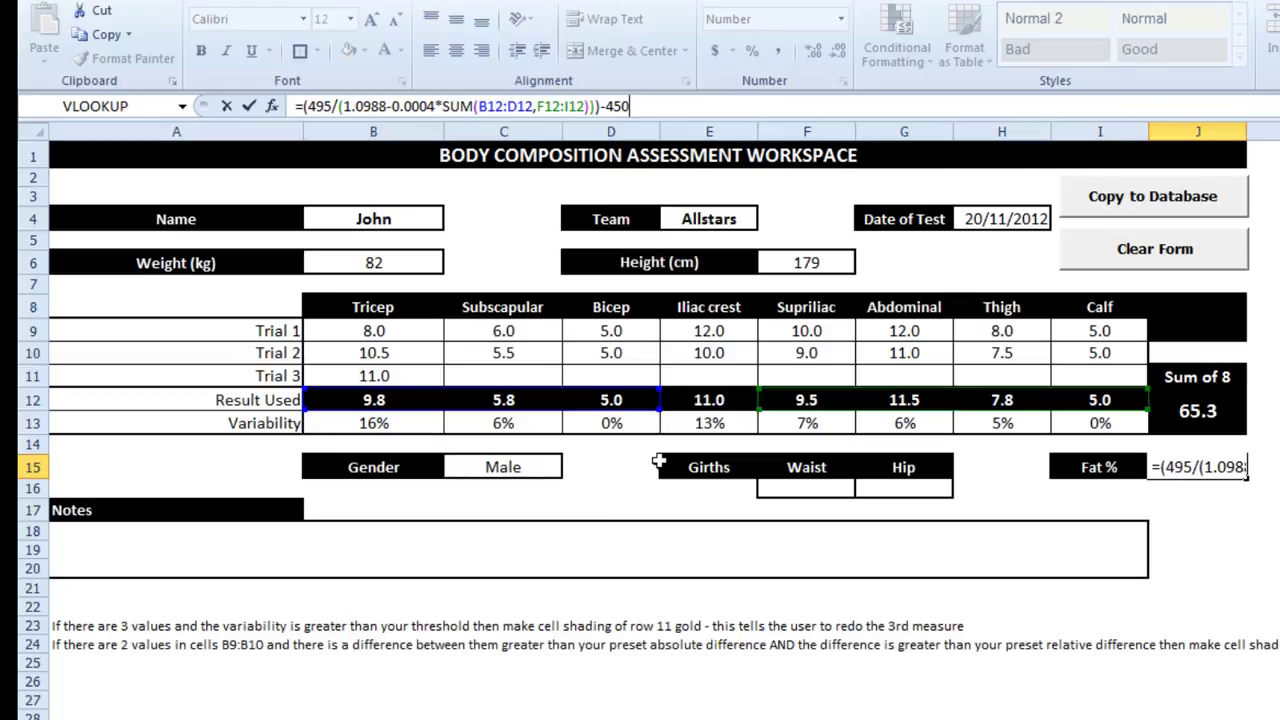
{"action": "key", "text": "Return"}
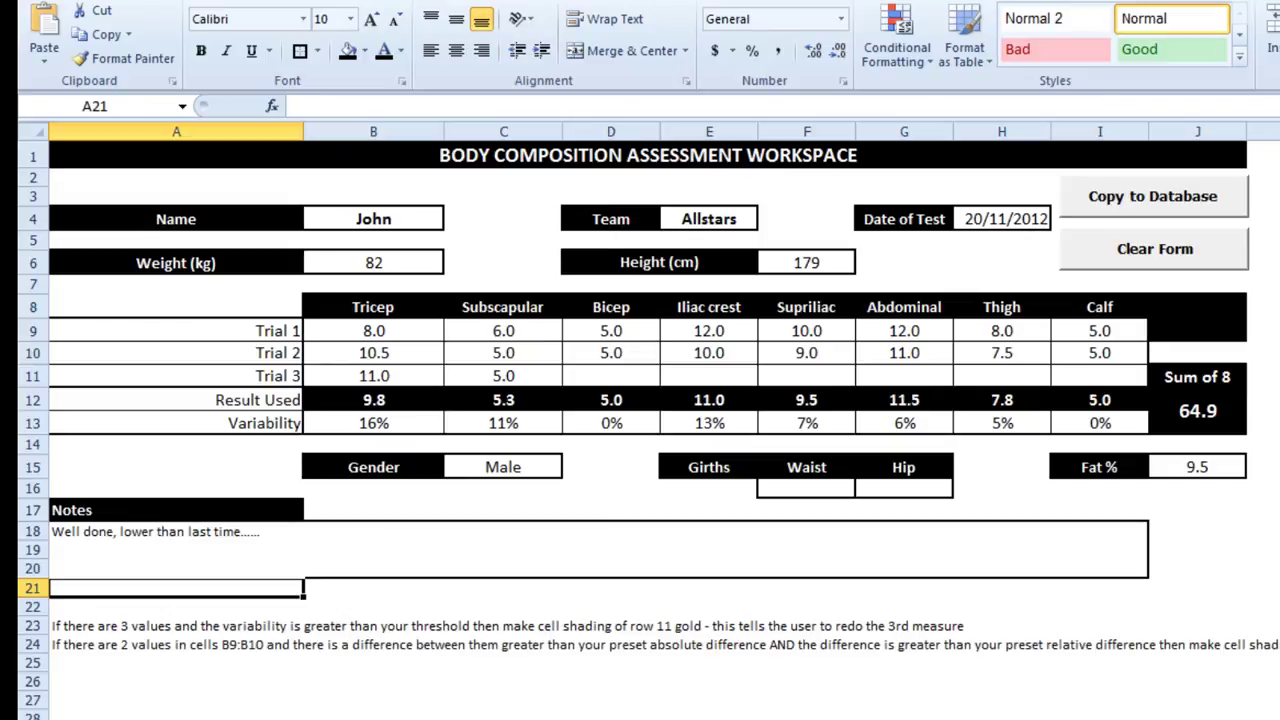
Show the row 7 trigger formula above the Subscapular column in C7
{"action": "left_click", "coordinate": [460, 280]}
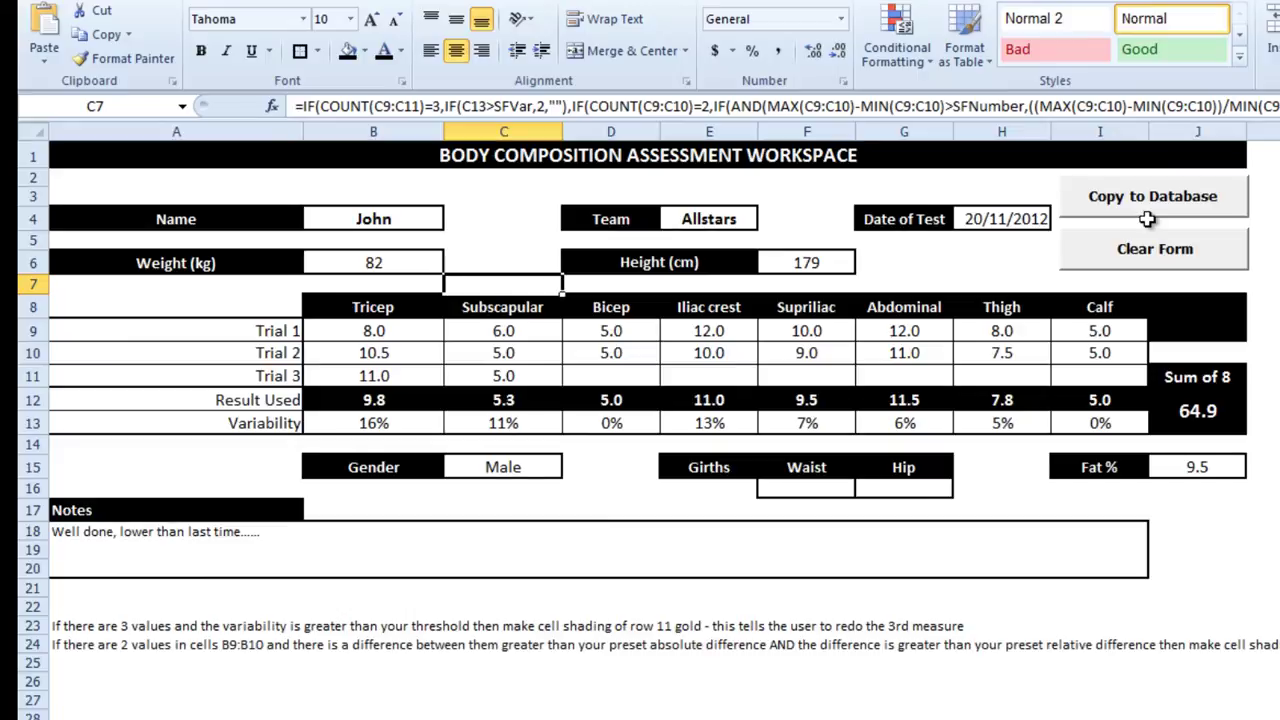